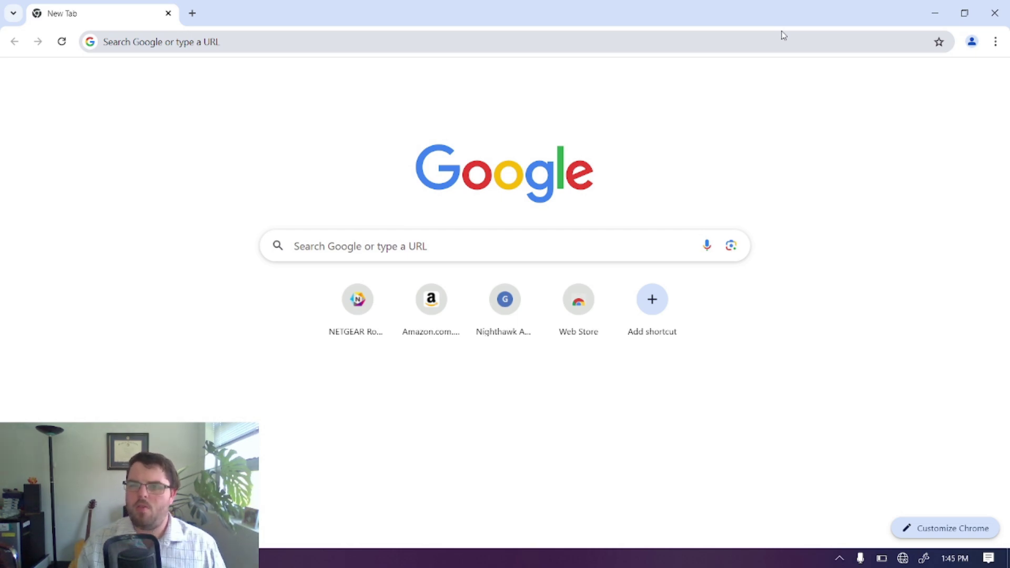
# Join the secured NETGEAR43 Wi-Fi network, entering its security key and checking it before submitting.
pyautogui.click(903, 558)
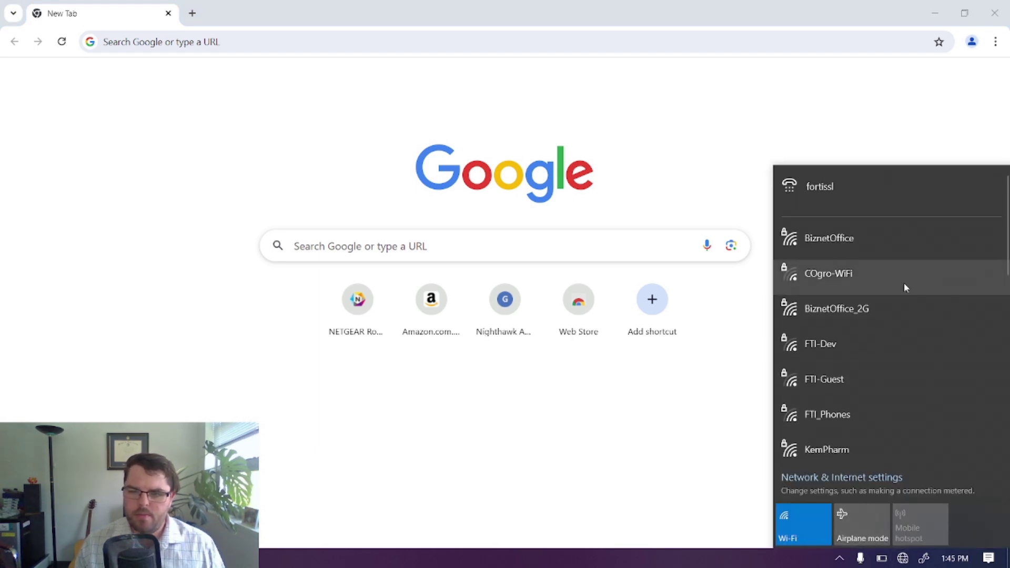
pyautogui.scroll(-3, 903, 283)
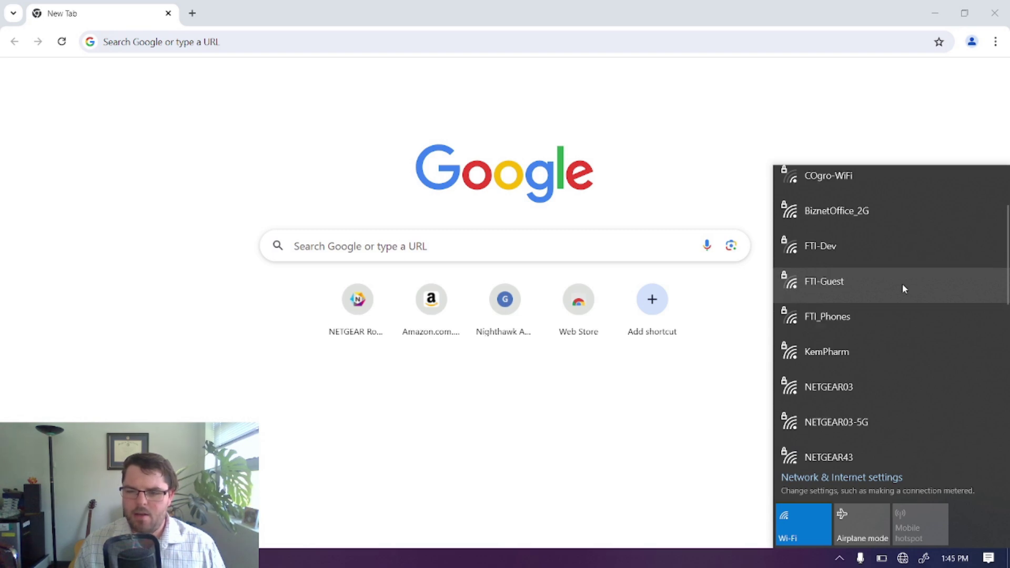
pyautogui.scroll(-3, 901, 284)
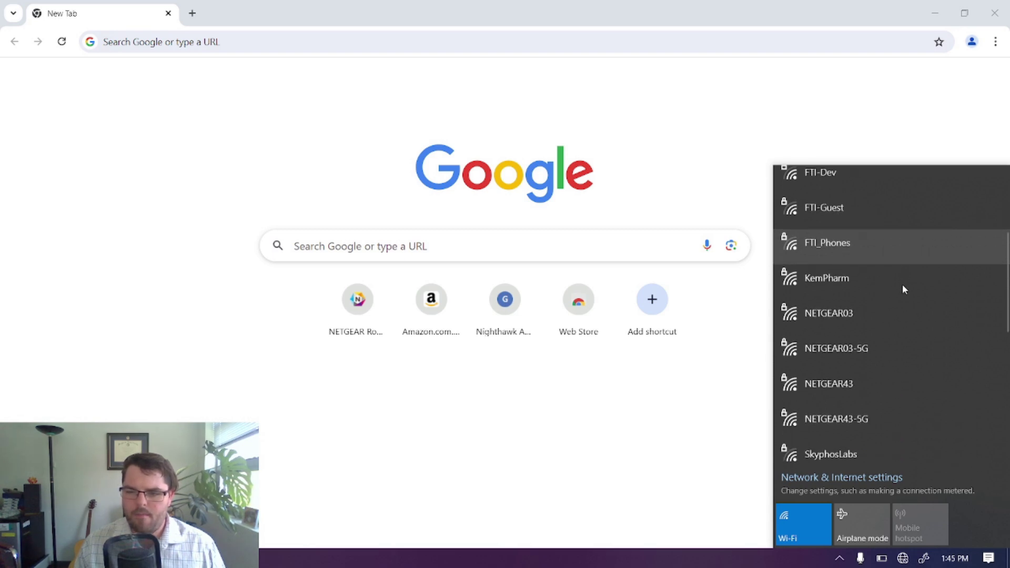
pyautogui.click(865, 384)
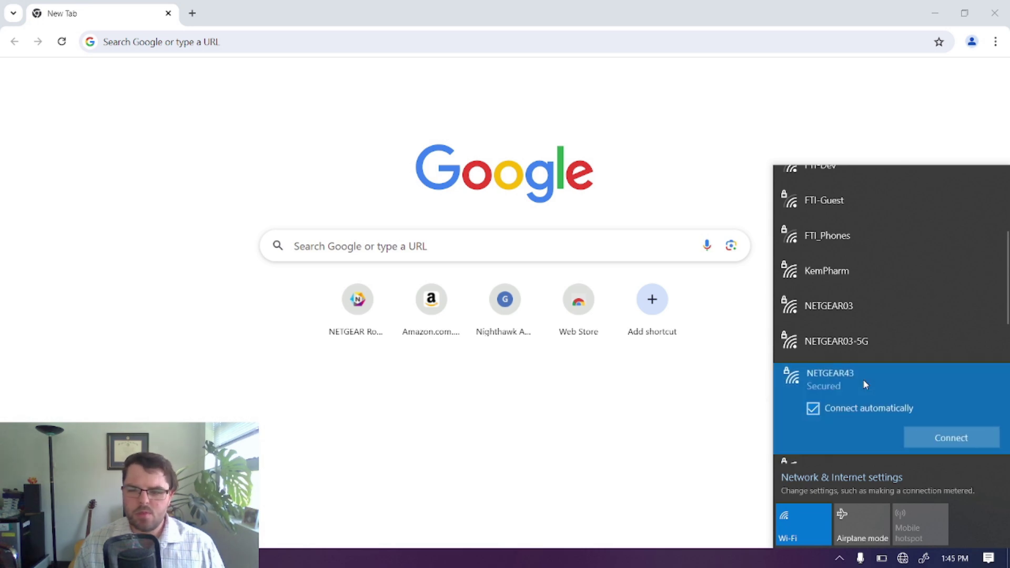
pyautogui.click(940, 443)
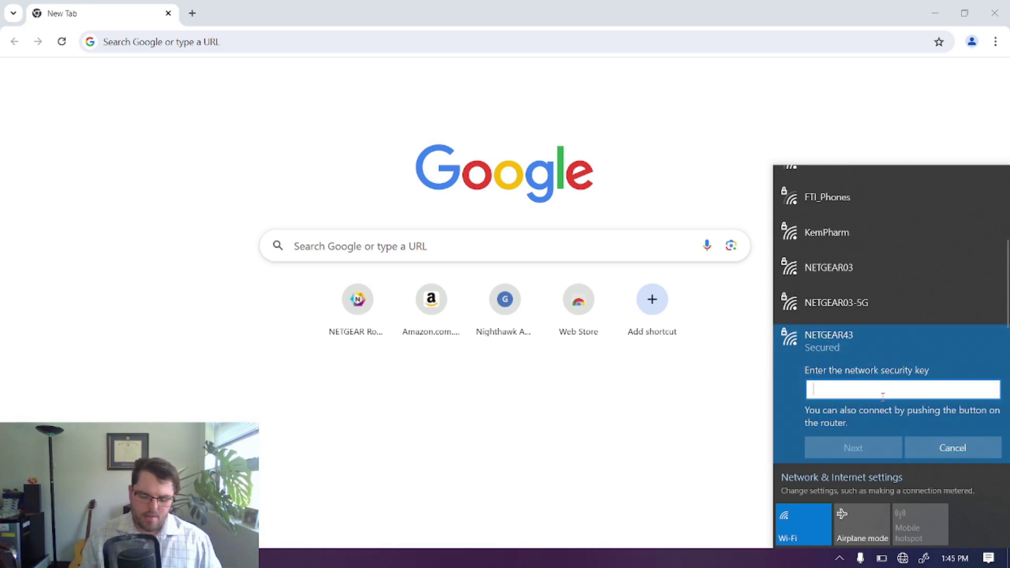
pyautogui.write('•')
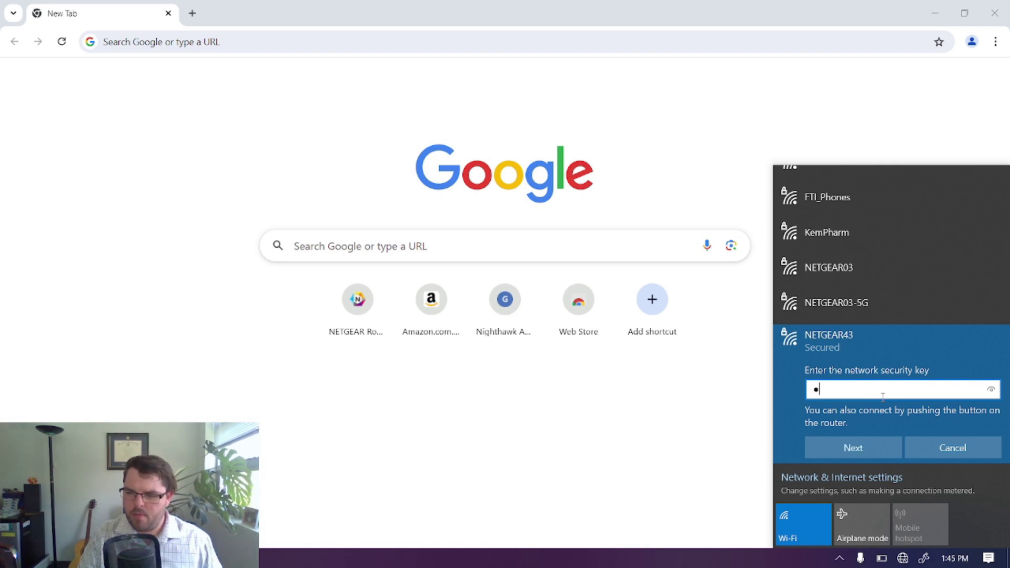
pyautogui.write('••••••')
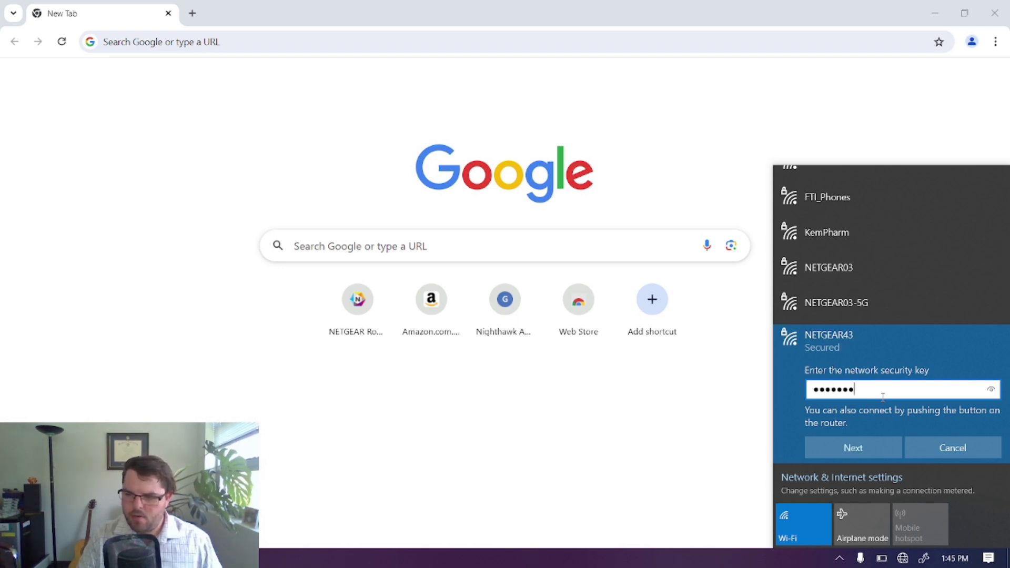
pyautogui.write('••••••')
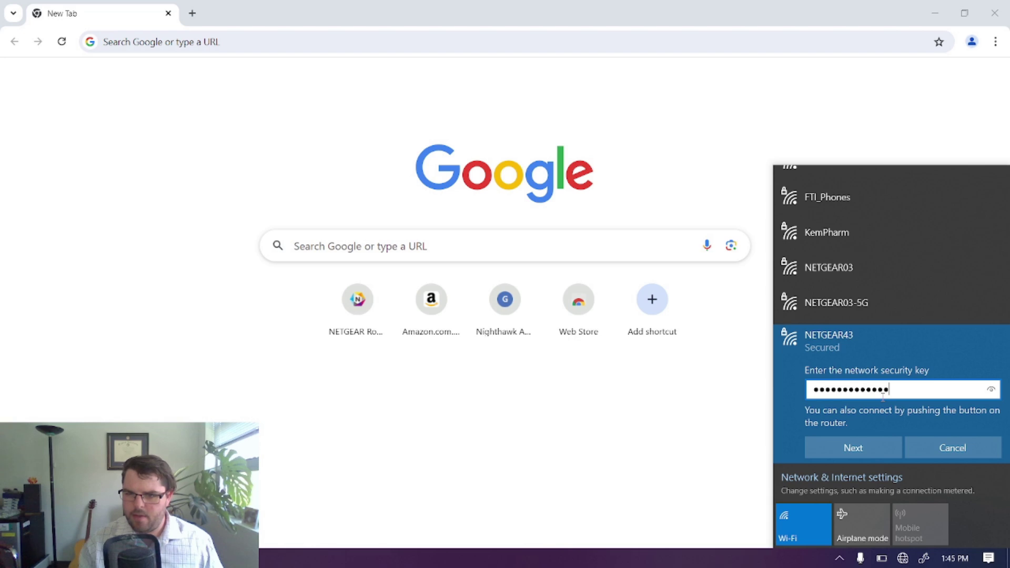
pyautogui.click(990, 390)
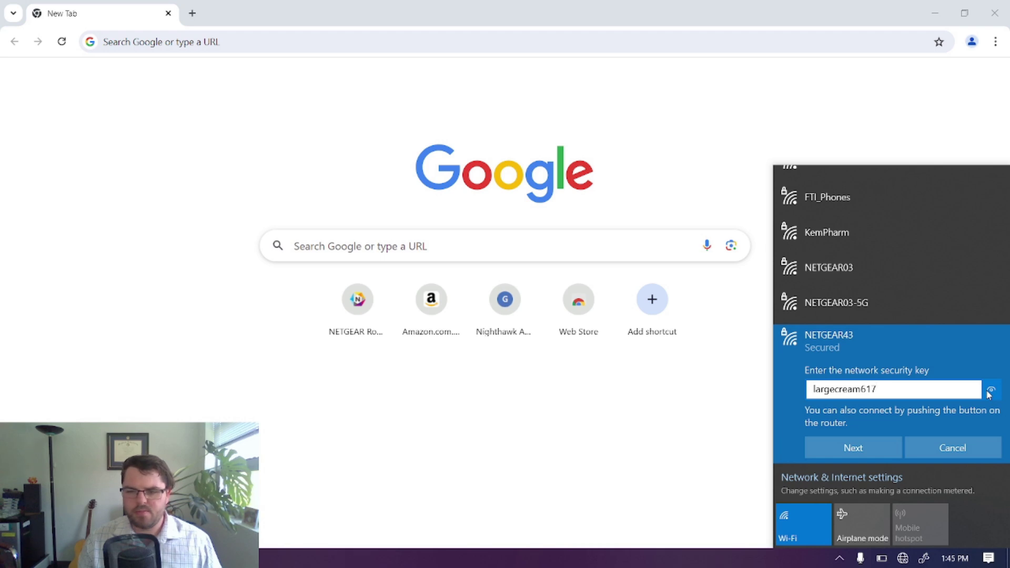
pyautogui.click(860, 450)
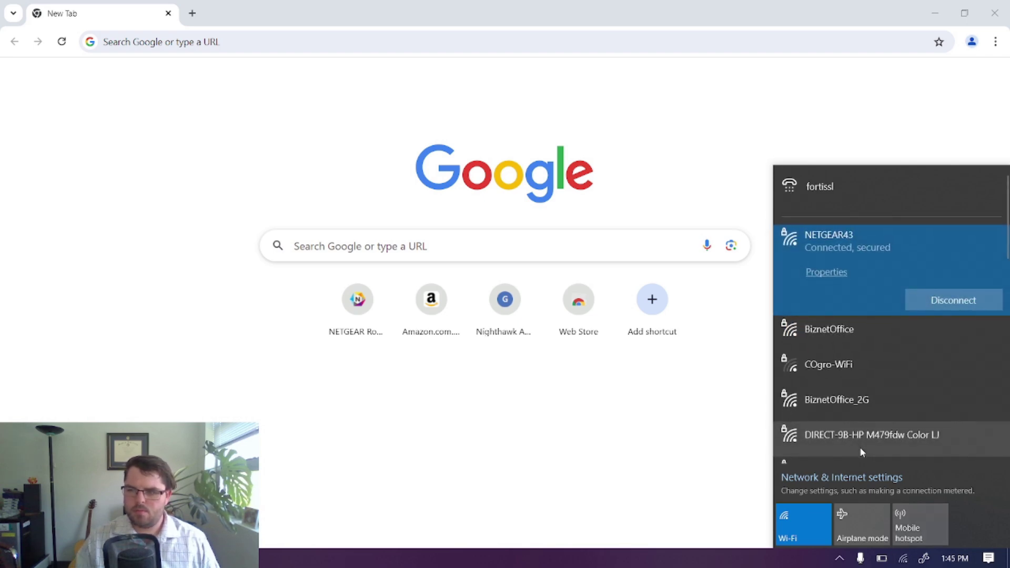
# Load routerlogin.net in Chrome's address bar.
pyautogui.click(489, 42)
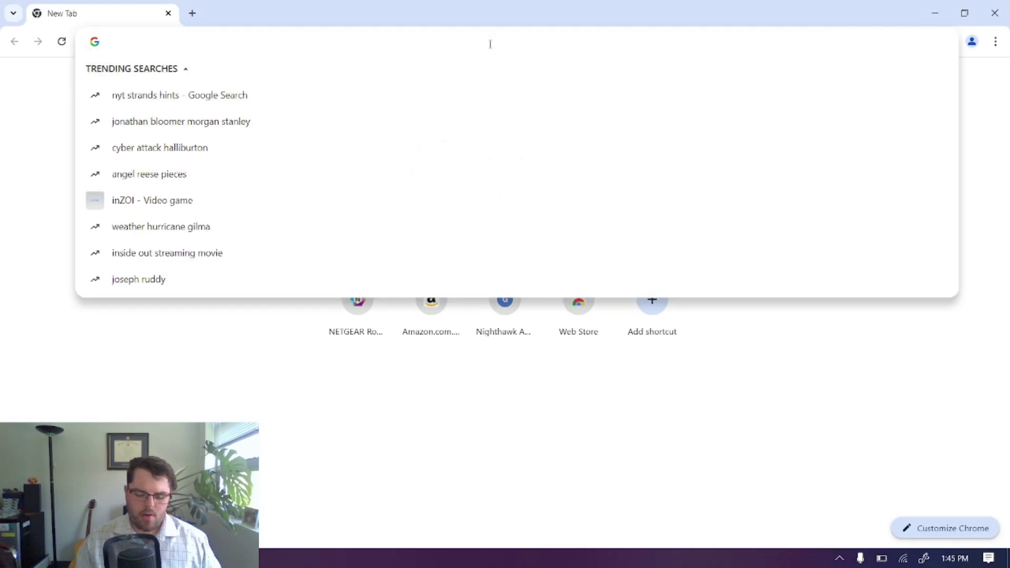
pyautogui.write('routerlogin.net')
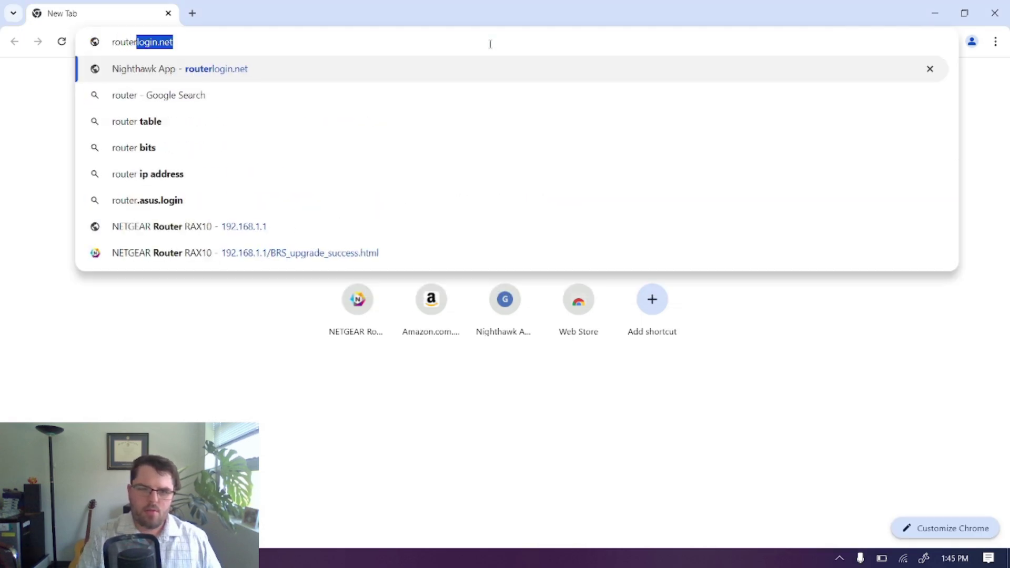
pyautogui.press('Return')
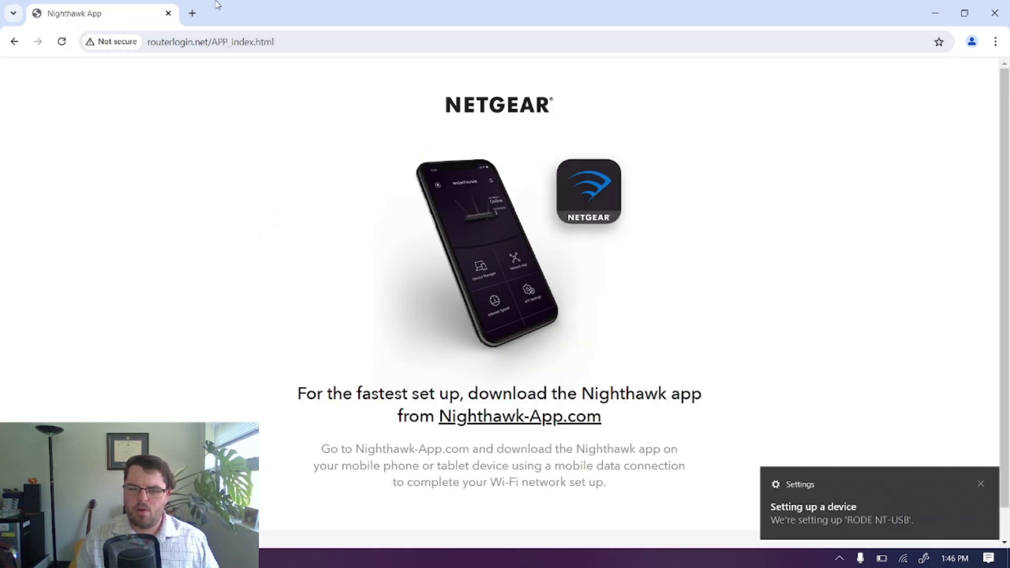
# Load the router page at 192.168.1.1 and scroll to its bottom.
pyautogui.click(300, 36)
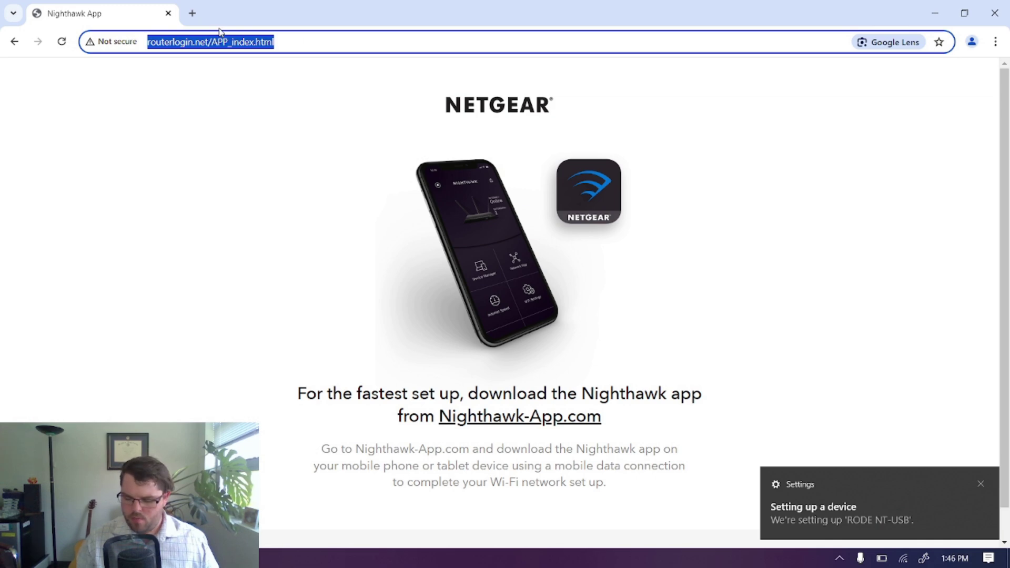
pyautogui.write('192.168.')
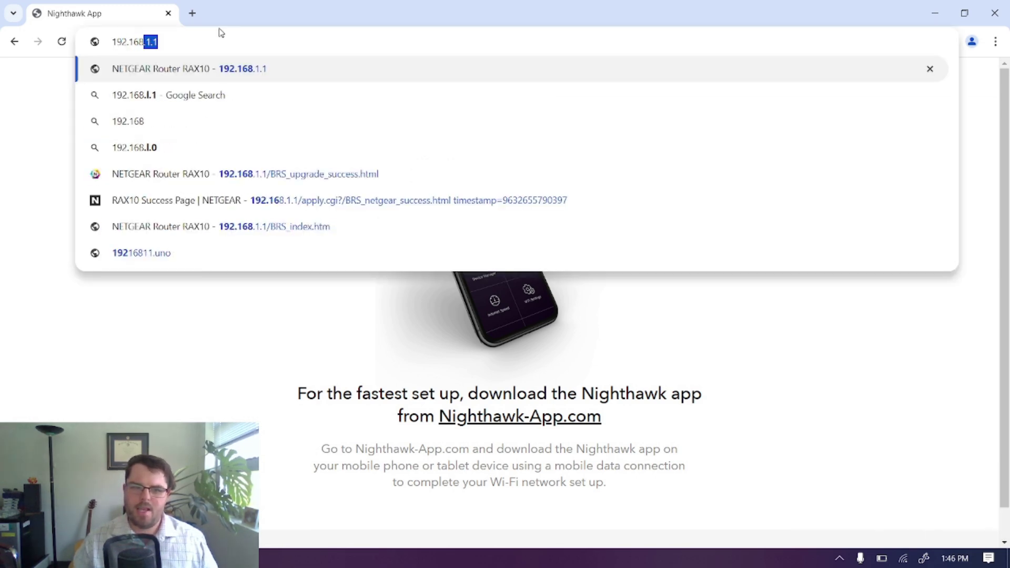
pyautogui.write('1.1')
pyautogui.press('Return')
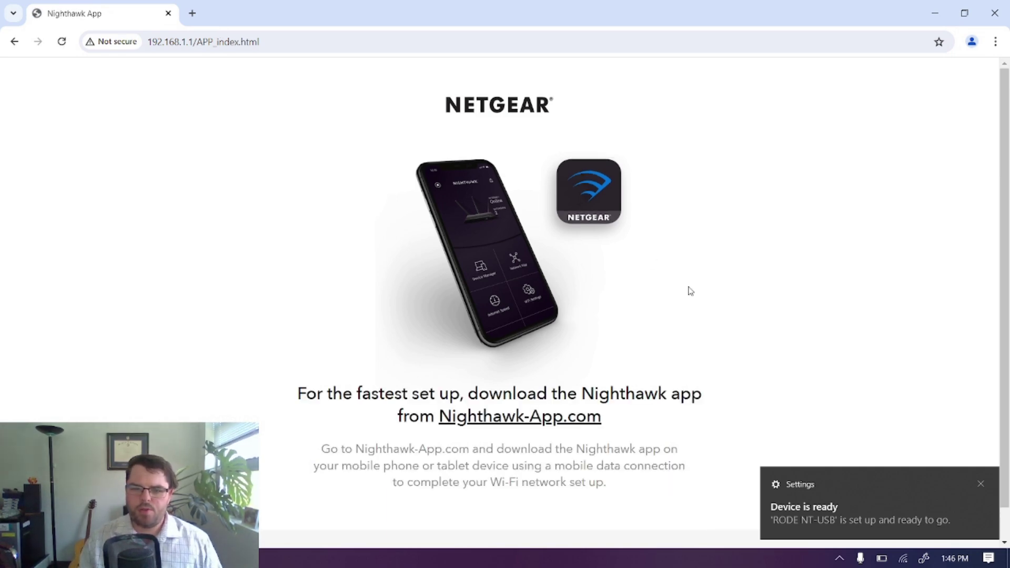
pyautogui.scroll(-1, 690, 290)
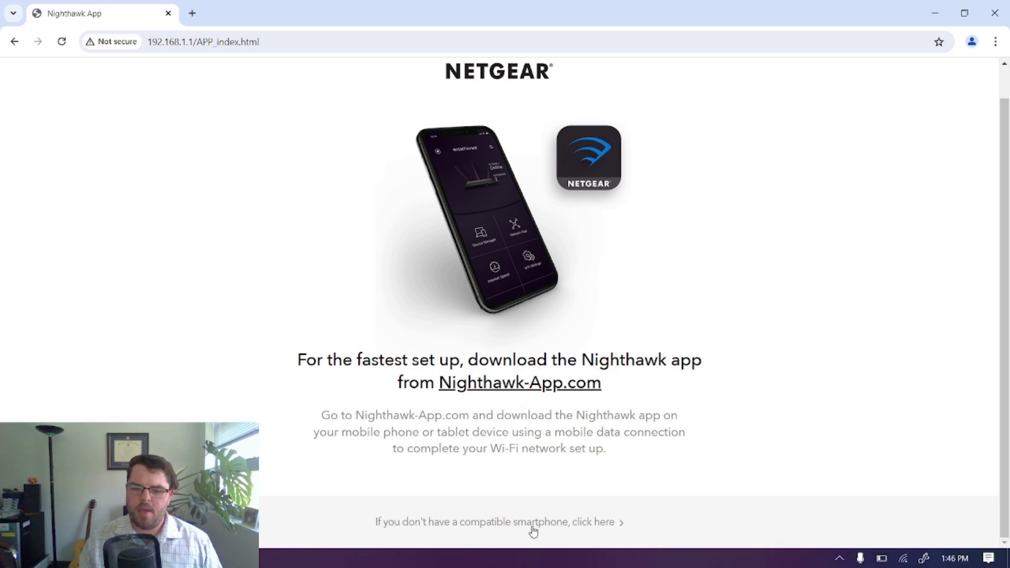
# Continue setup without the smartphone app, accept the Terms and Conditions, and pass the Welcome and Internet-detected pages.
pyautogui.click(494, 534)
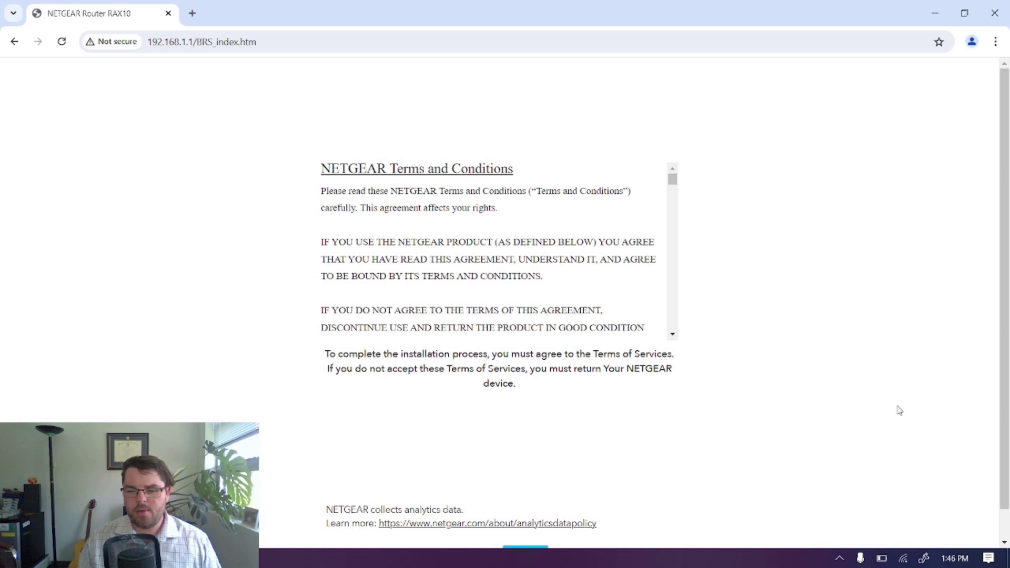
pyautogui.scroll(-1, 898, 408)
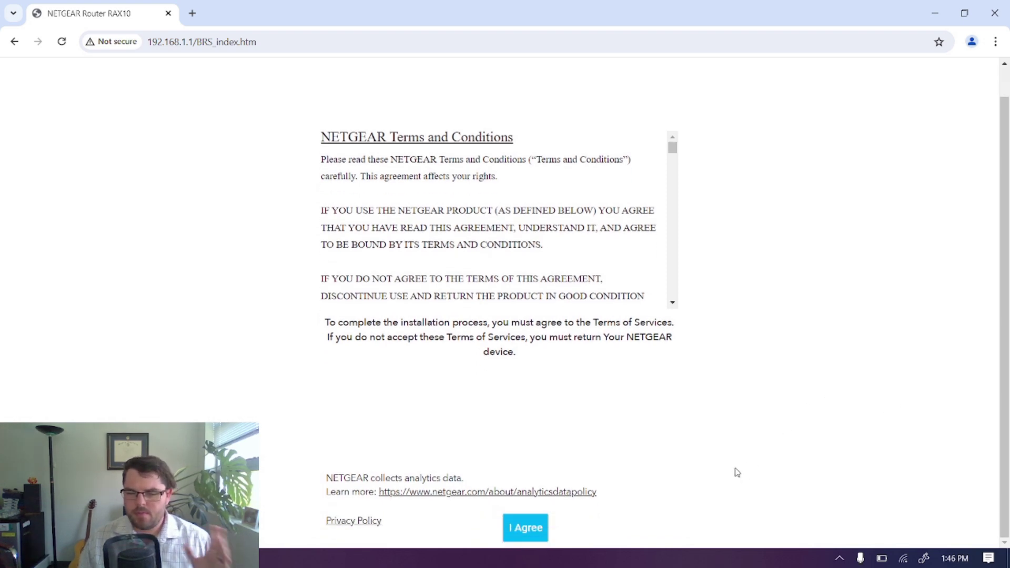
pyautogui.click(515, 527)
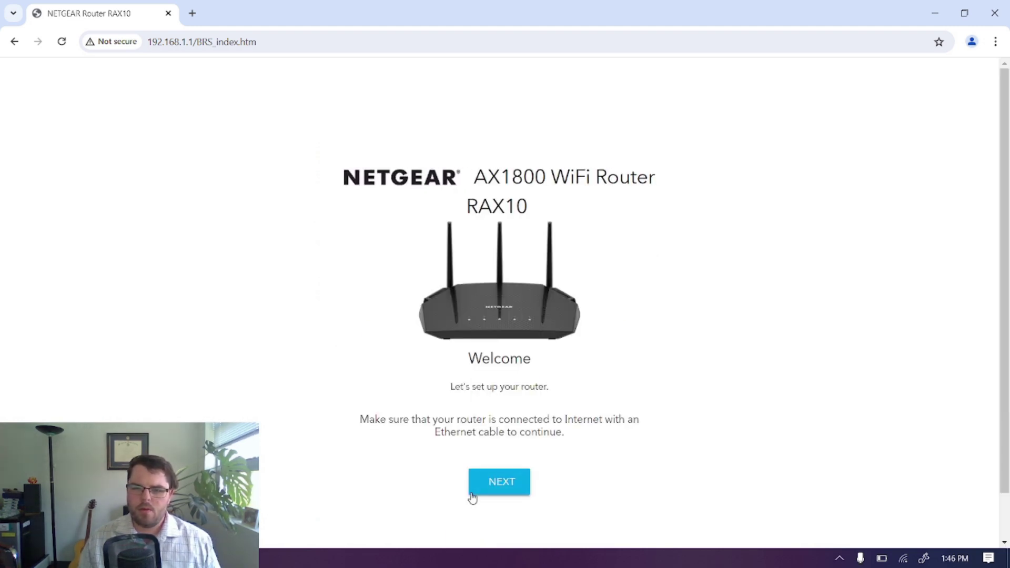
pyautogui.click(504, 482)
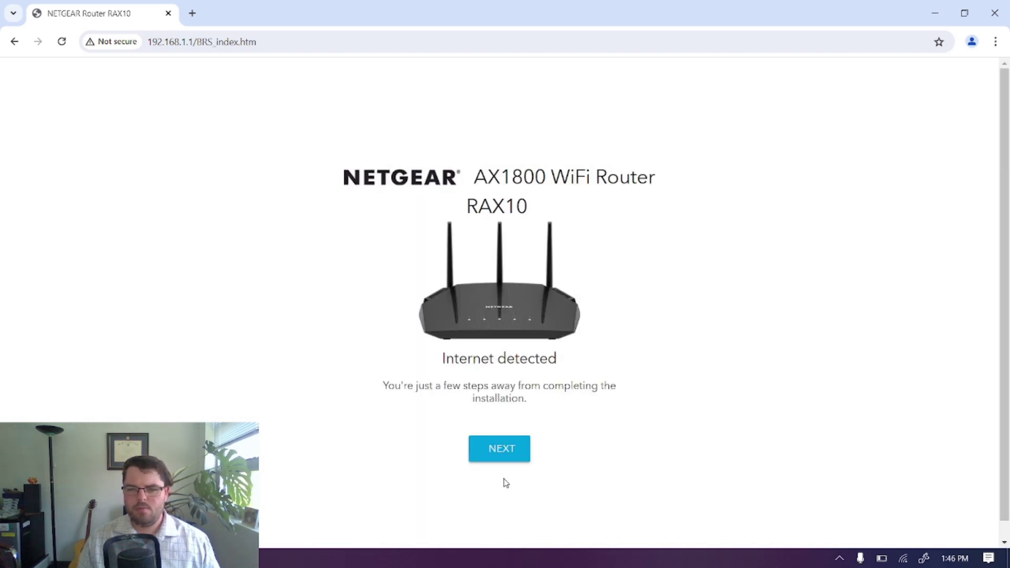
pyautogui.click(504, 446)
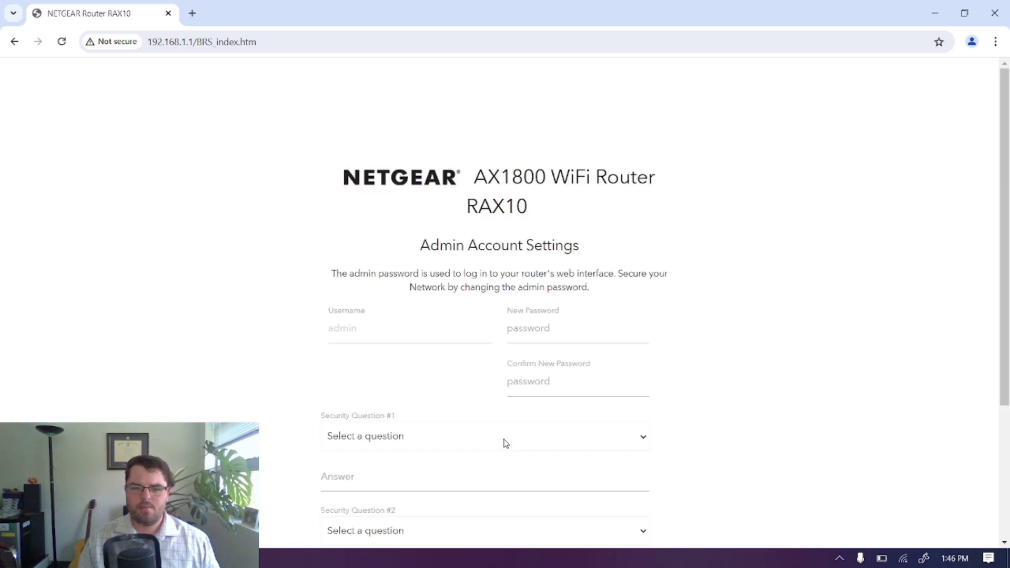
# Enter and confirm a new admin password.
pyautogui.click(570, 321)
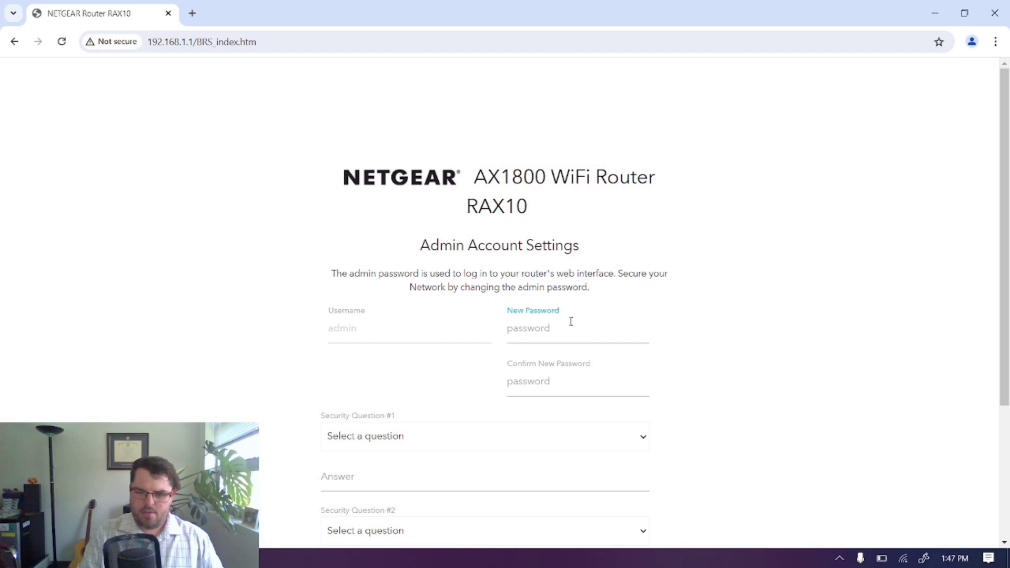
pyautogui.write('p')
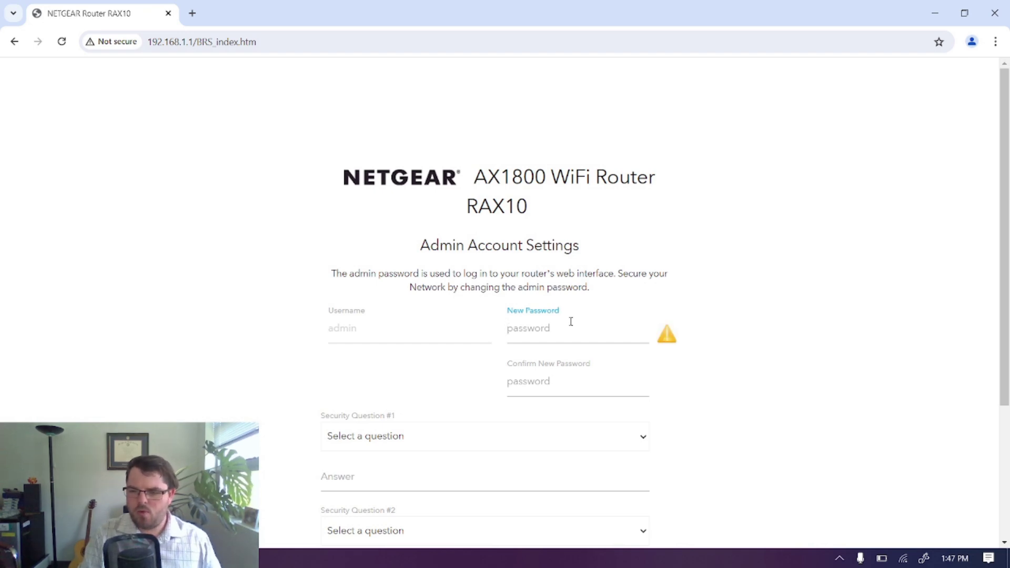
pyautogui.write('assword')
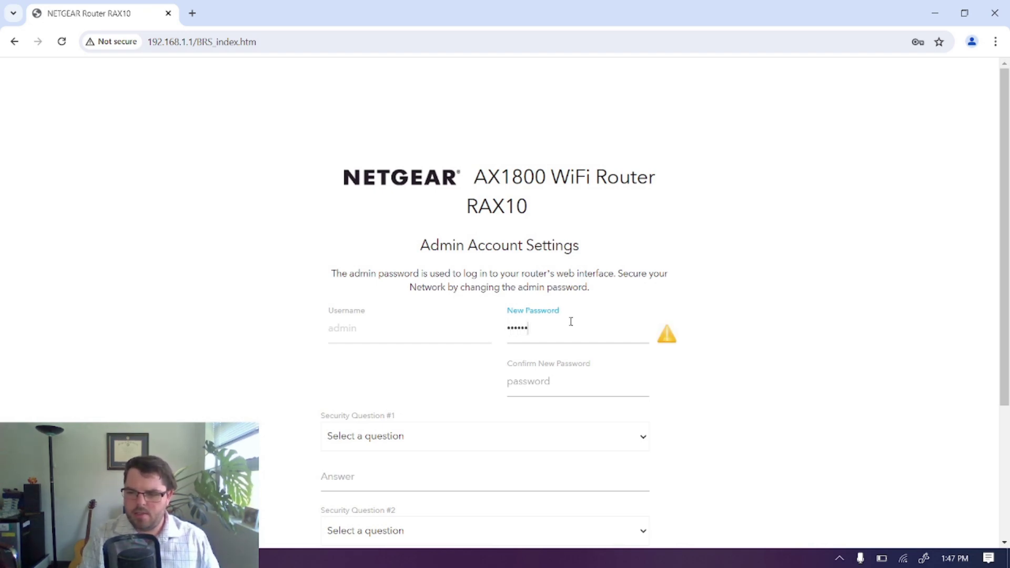
pyautogui.write('12')
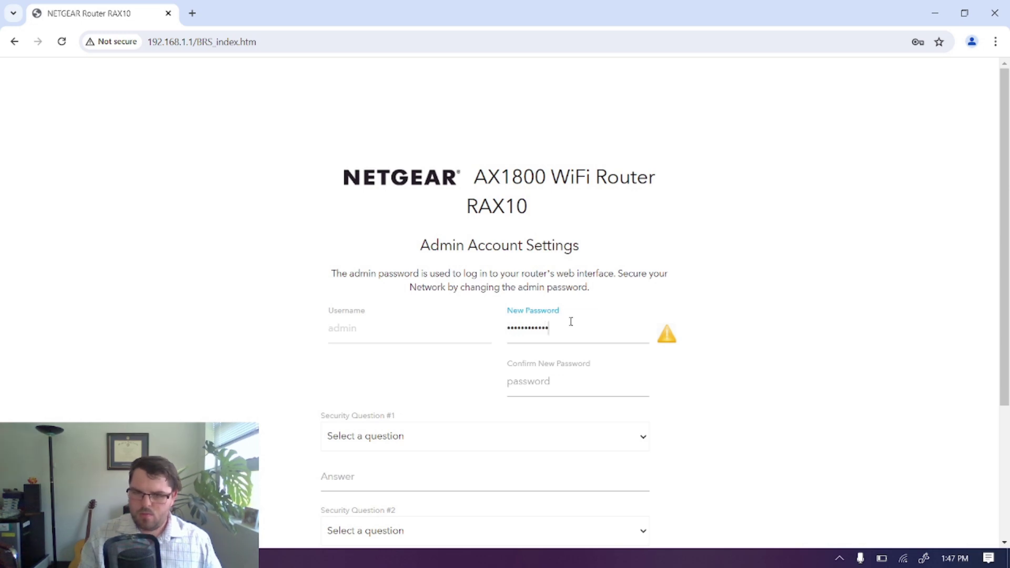
pyautogui.write('3')
pyautogui.press('Tab')
pyautogui.write('p')
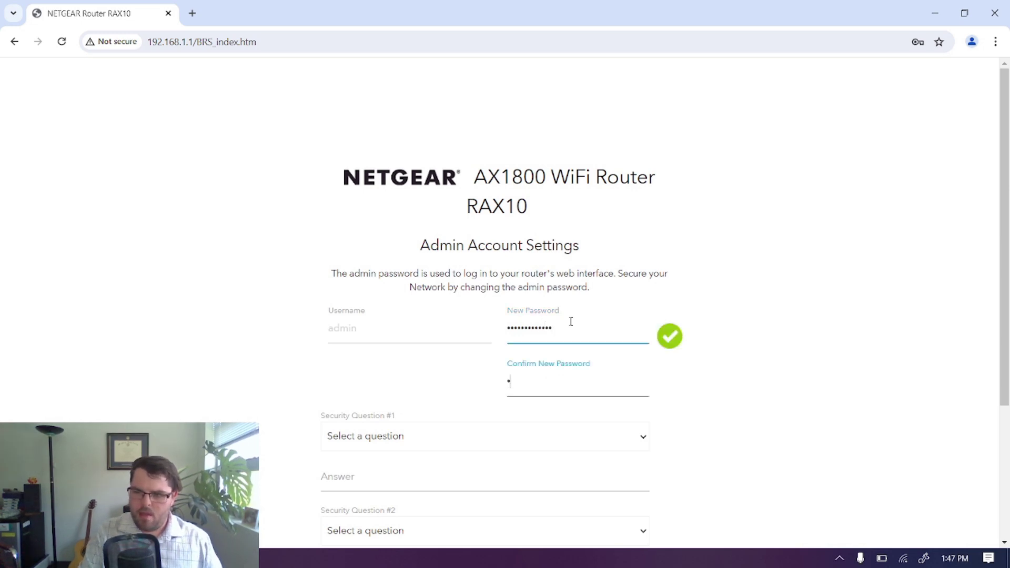
pyautogui.write('assword1')
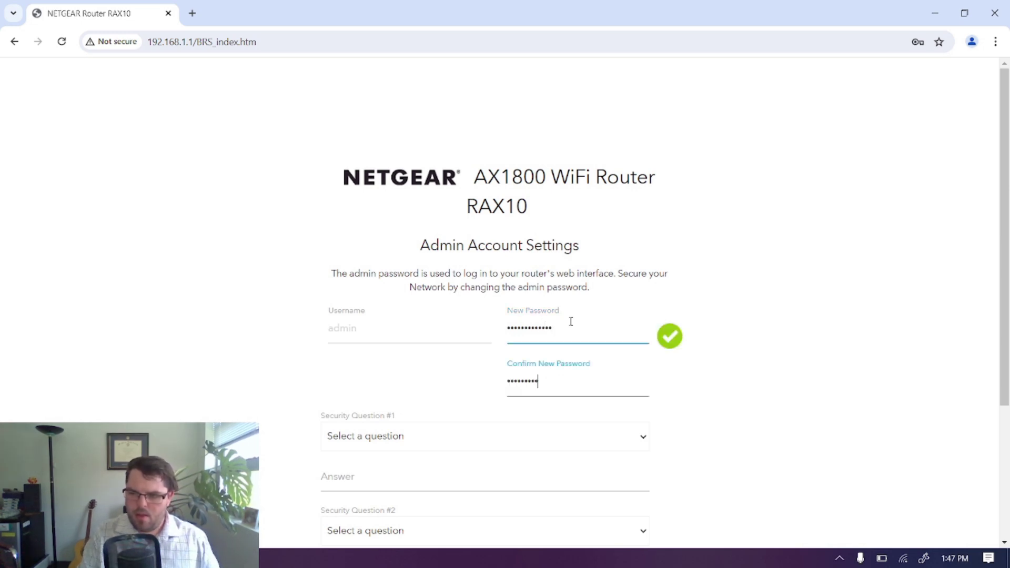
pyautogui.write('2345')
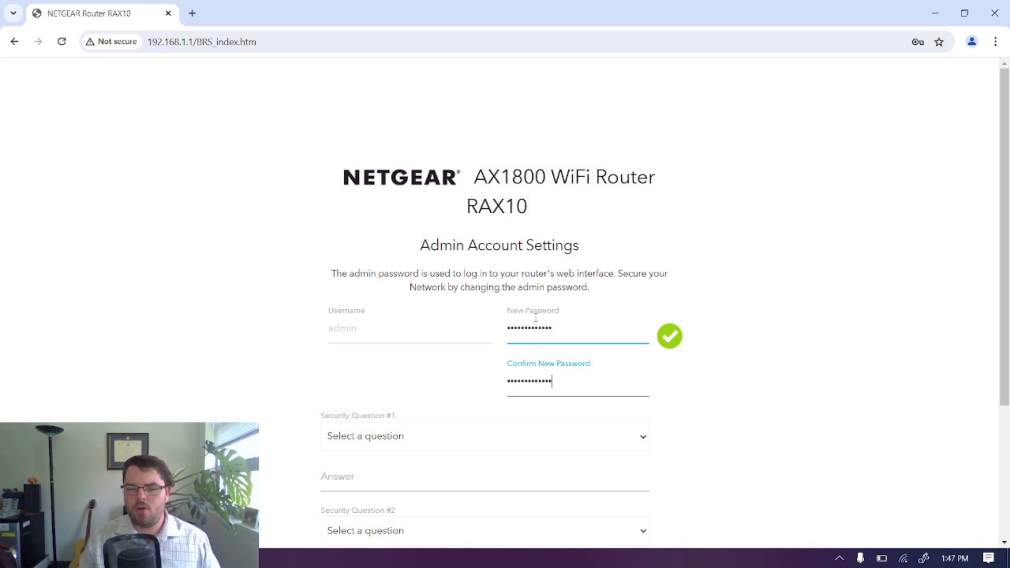
# Choose the birth-city and father's-birth-city security questions, fill in their answers, and submit.
pyautogui.scroll(-4, 537, 315)
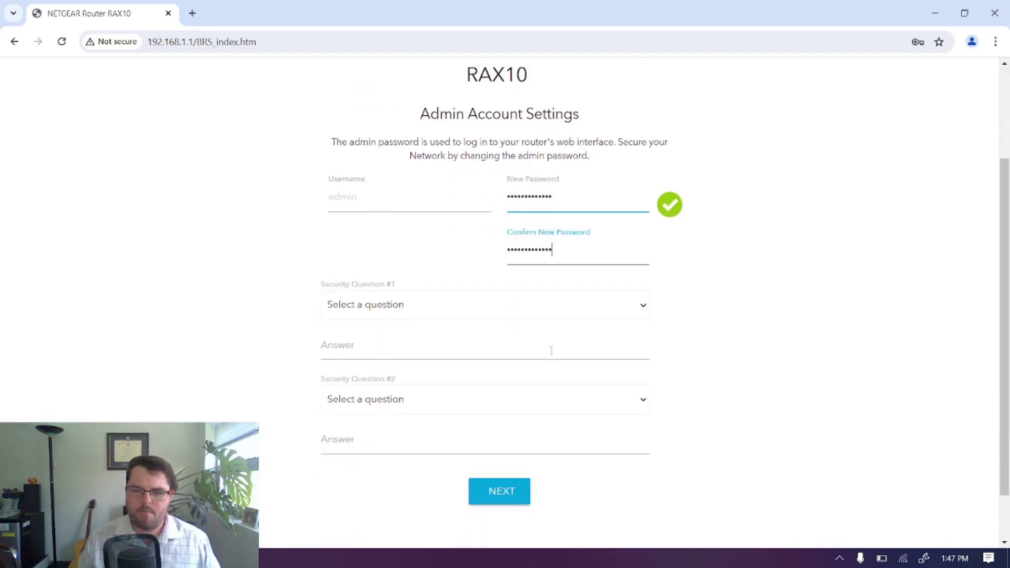
pyautogui.click(643, 243)
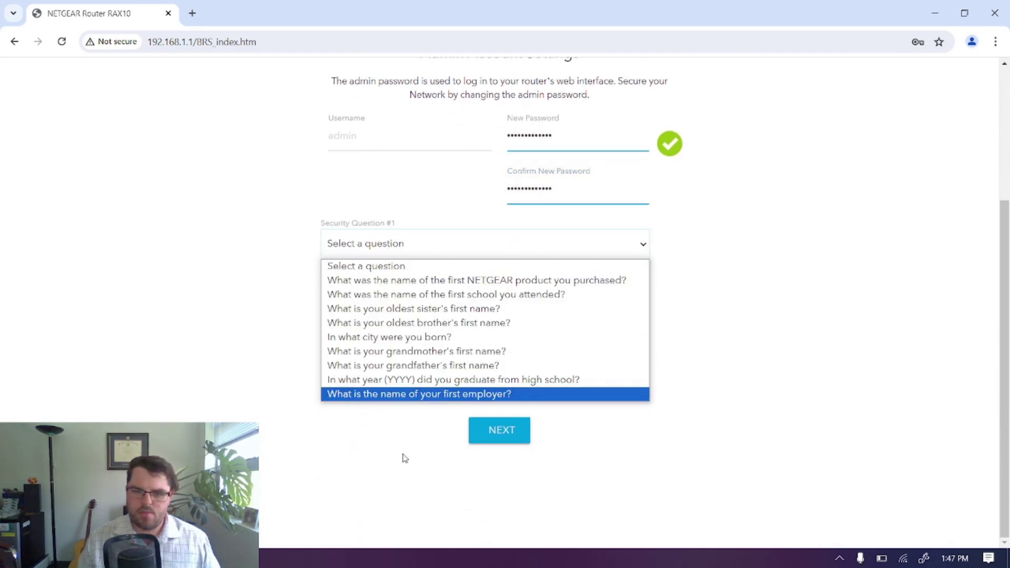
pyautogui.click(418, 339)
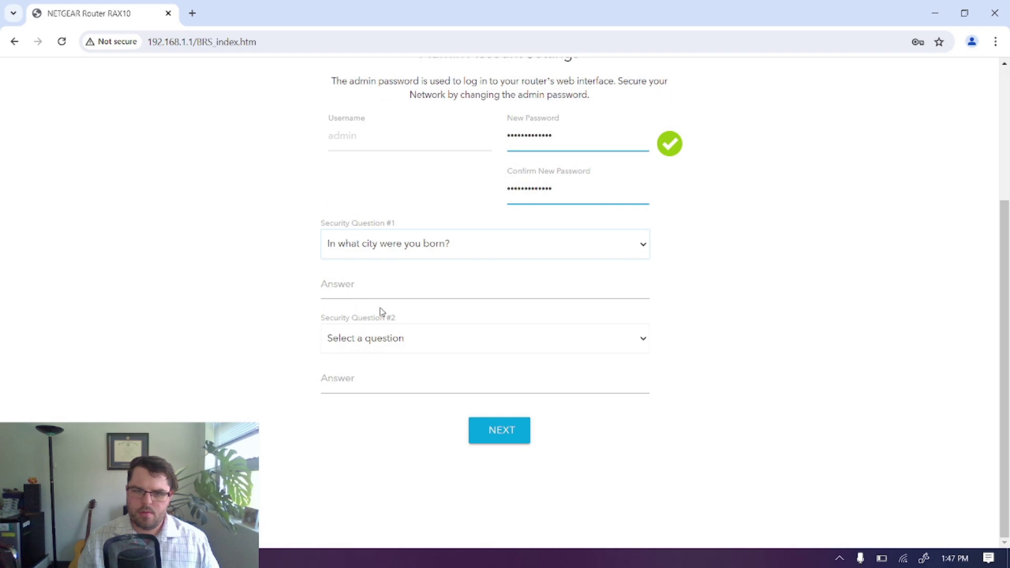
pyautogui.click(387, 275)
pyautogui.write('In ')
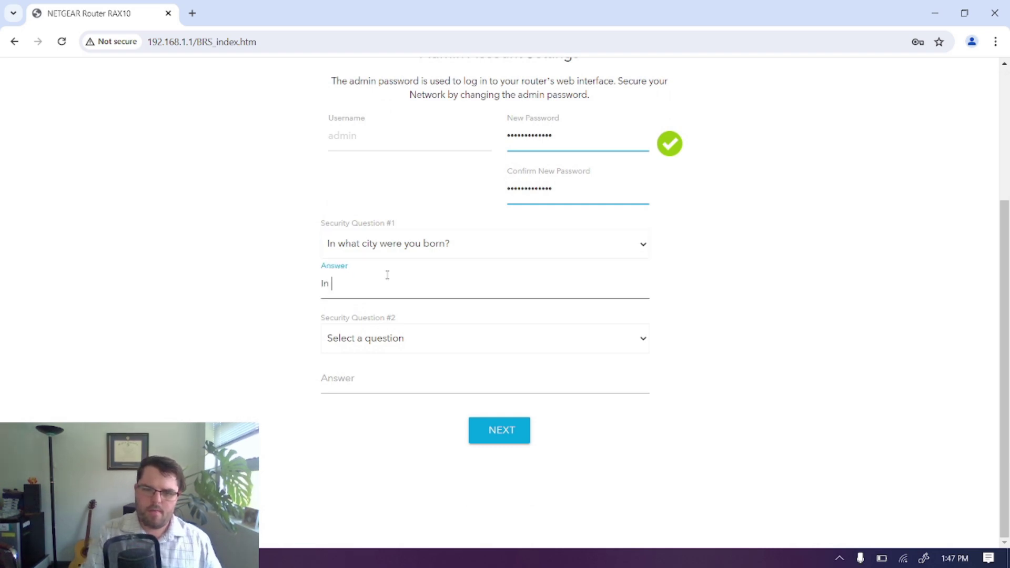
pyautogui.write('what city were ')
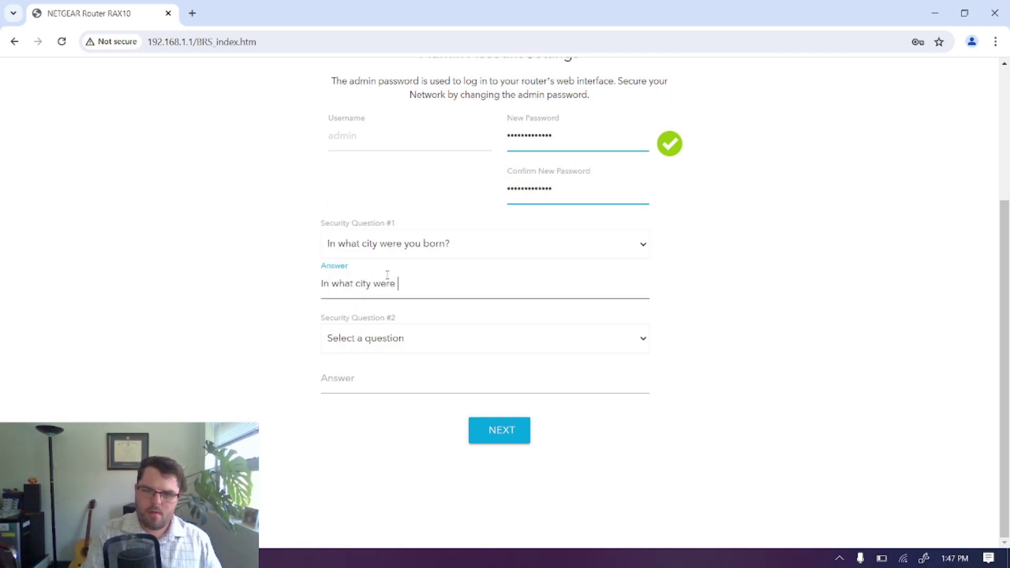
pyautogui.write('you born?')
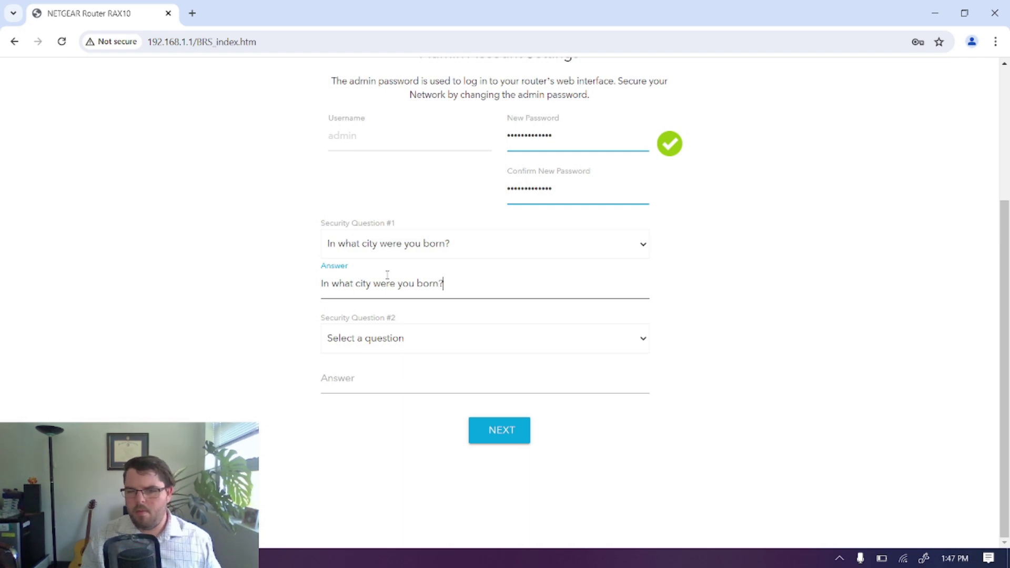
pyautogui.click(443, 338)
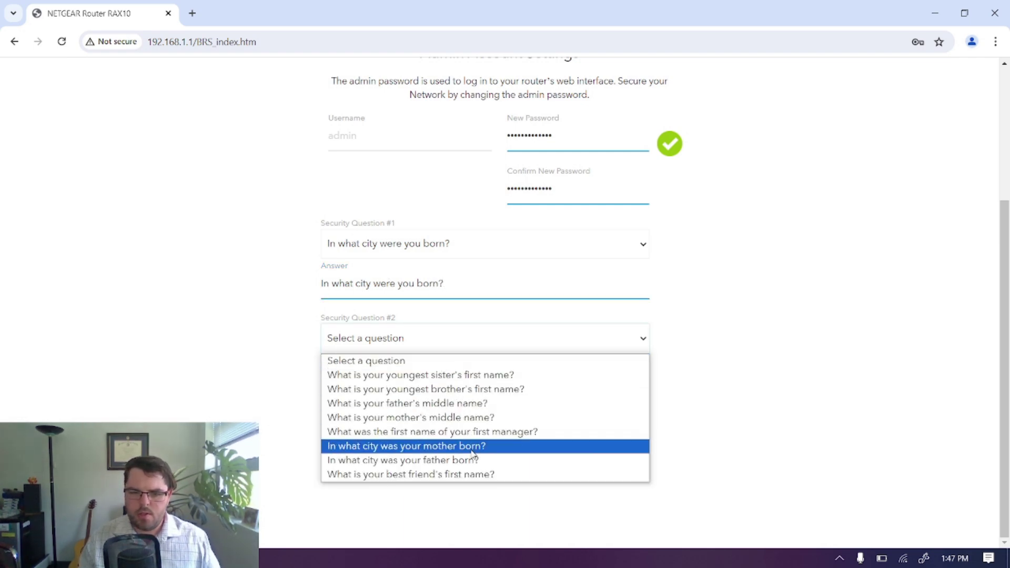
pyautogui.click(468, 459)
pyautogui.click(422, 380)
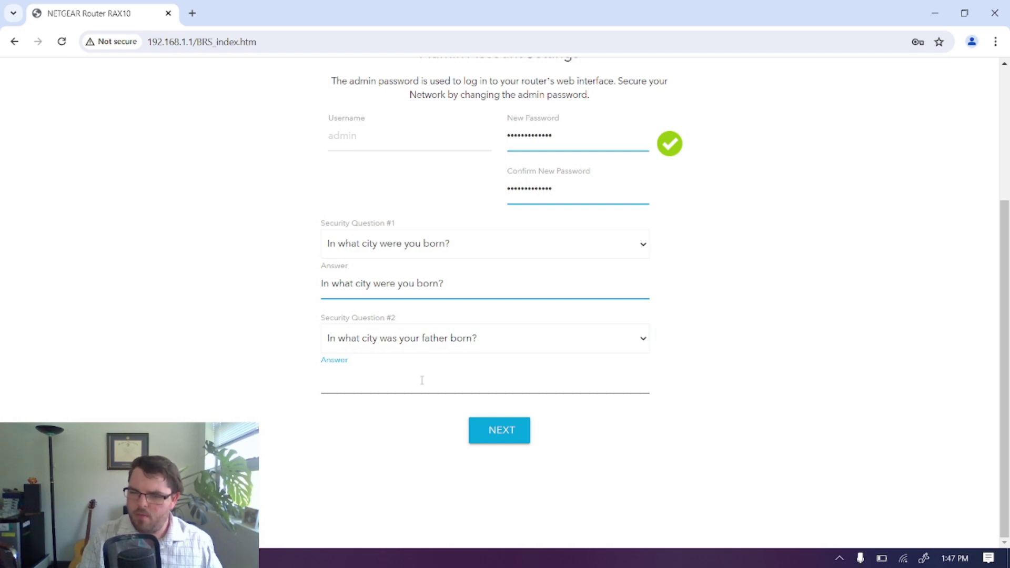
pyautogui.write('In')
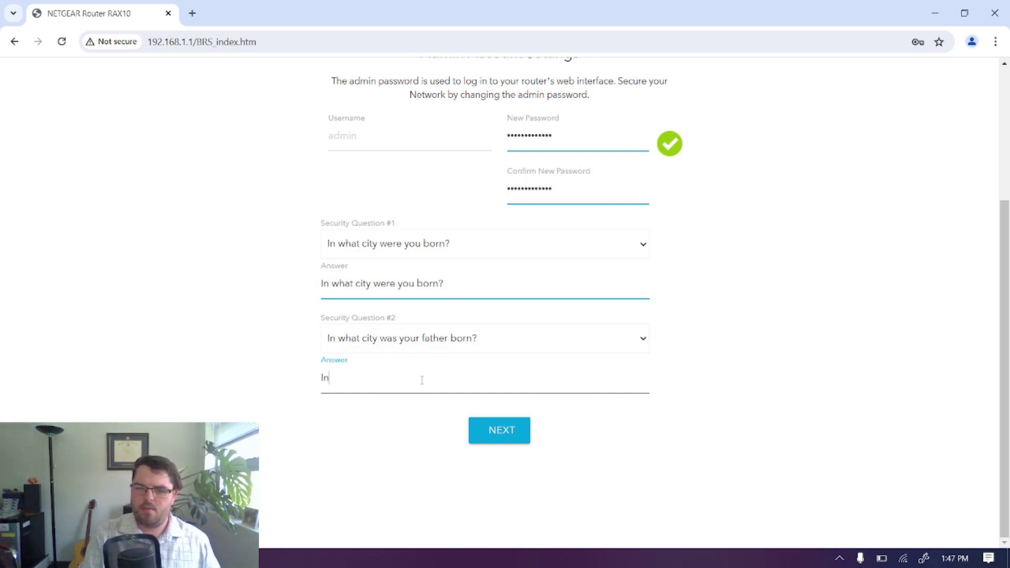
pyautogui.write(' what city was y')
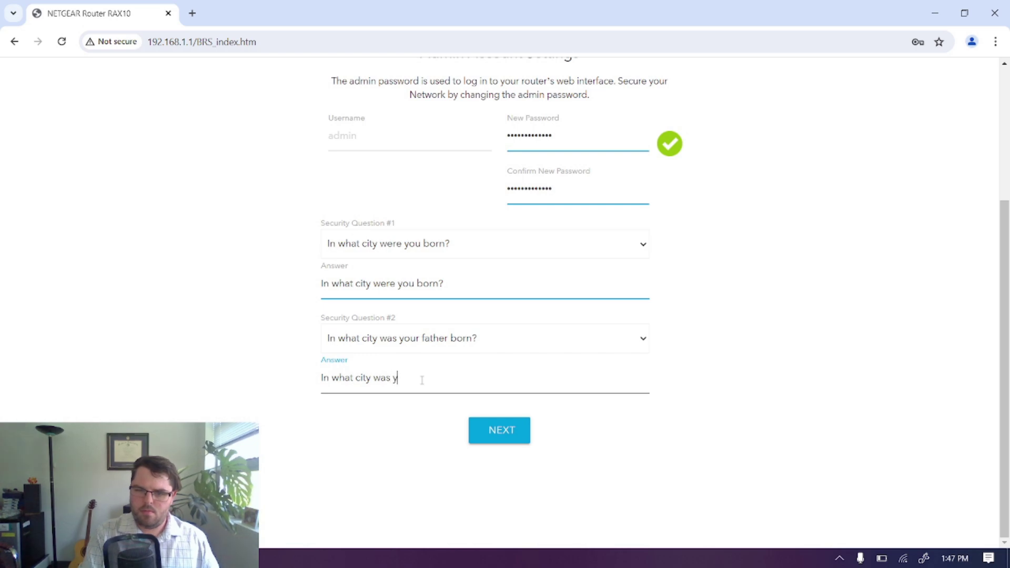
pyautogui.write('our father born?')
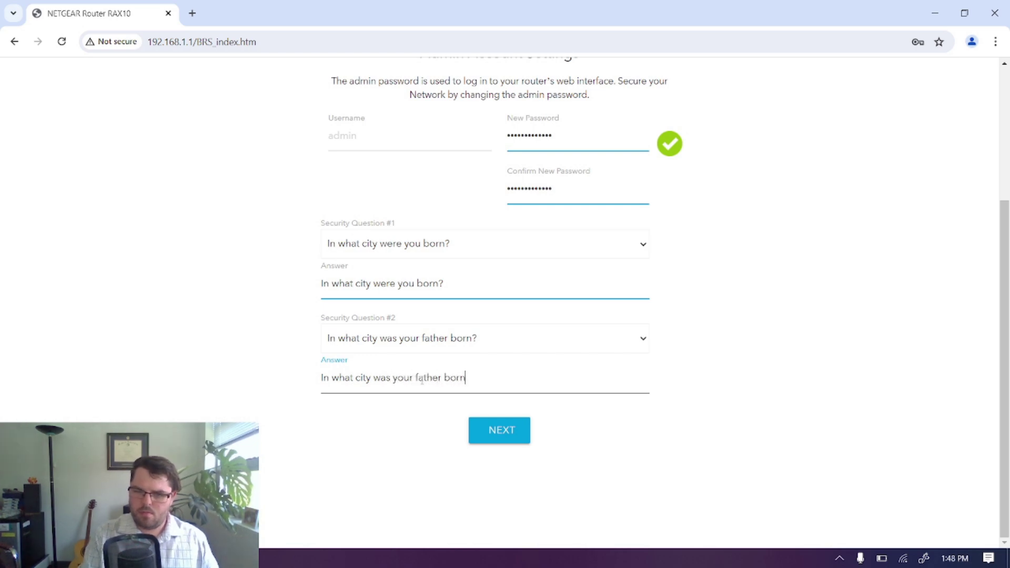
pyautogui.click(511, 436)
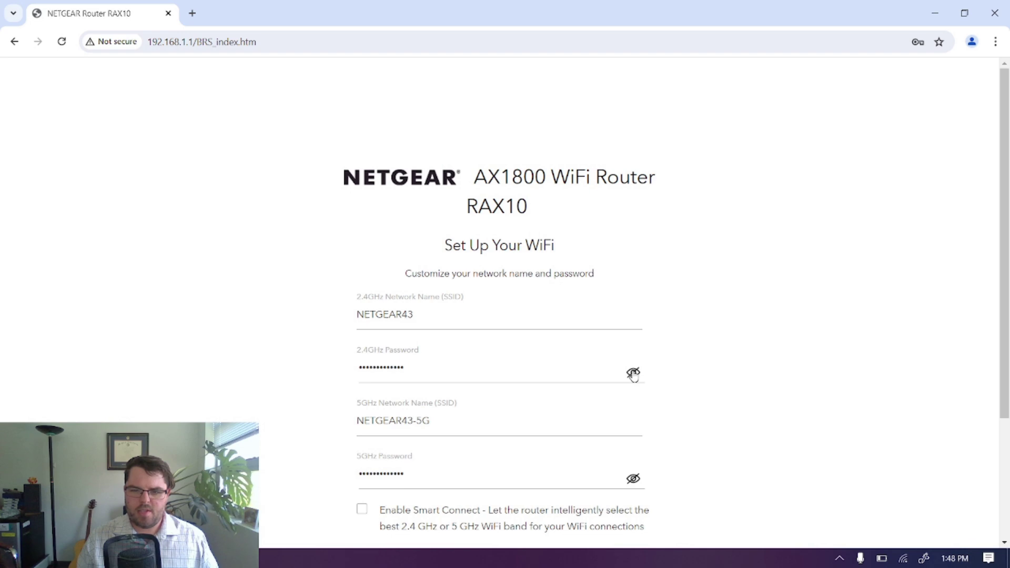
# Reveal both WiFi passwords and rename the 2.4GHz network to mywifi.
pyautogui.click(634, 373)
pyautogui.click(634, 478)
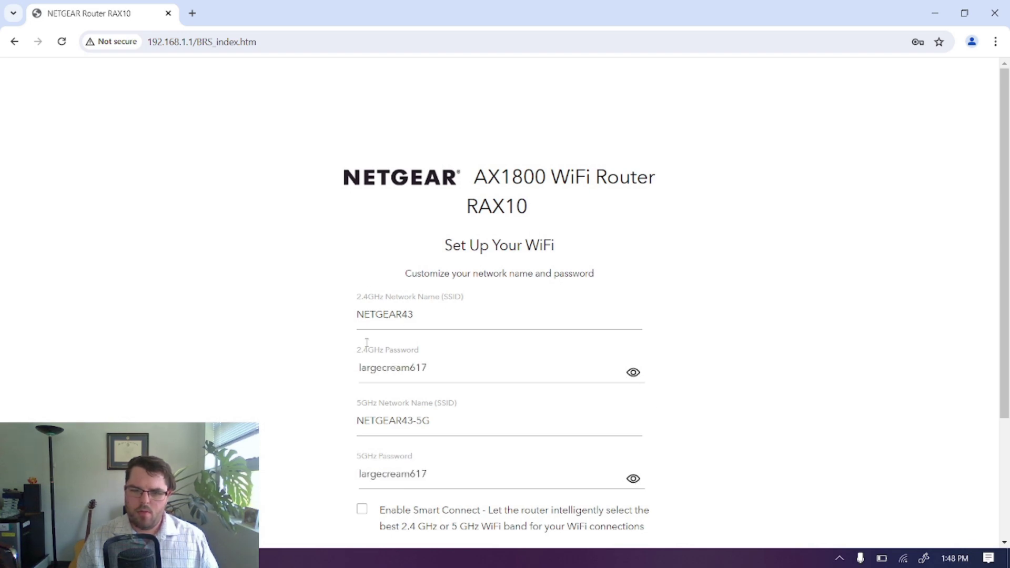
pyautogui.moveTo(402, 314); pyautogui.dragTo(347, 316)
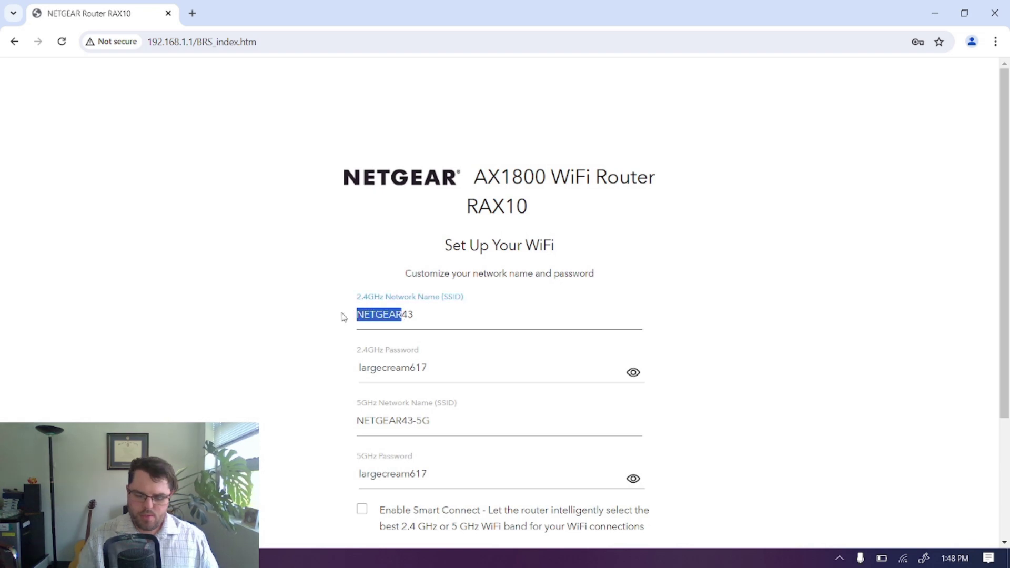
pyautogui.write('my')
pyautogui.press('Delete')
pyautogui.press('Delete')
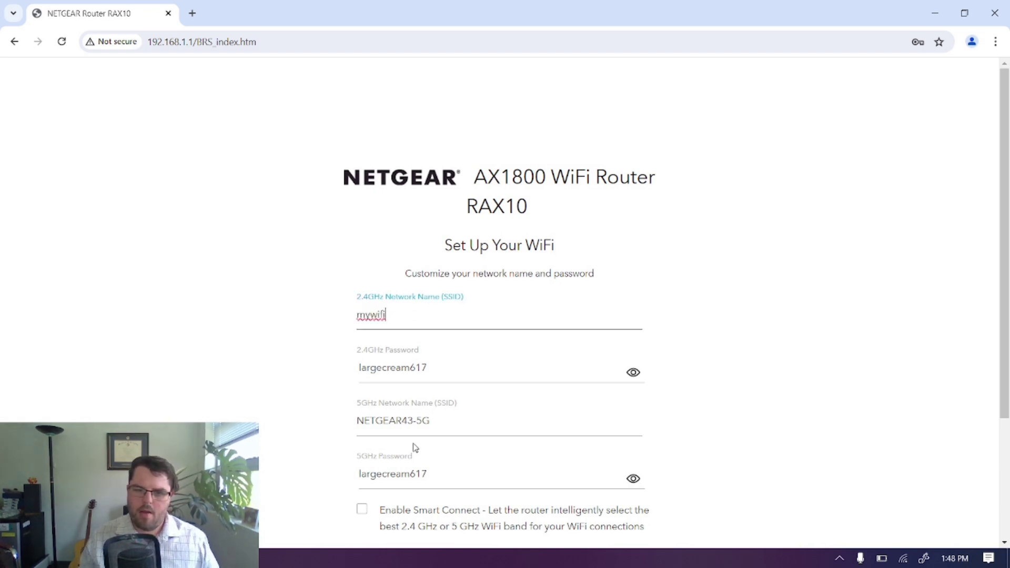
# Rename the 5GHz network to mywifi-5G and submit the Wi-Fi settings.
pyautogui.moveTo(413, 421); pyautogui.dragTo(241, 405)
pyautogui.write('mywifi')
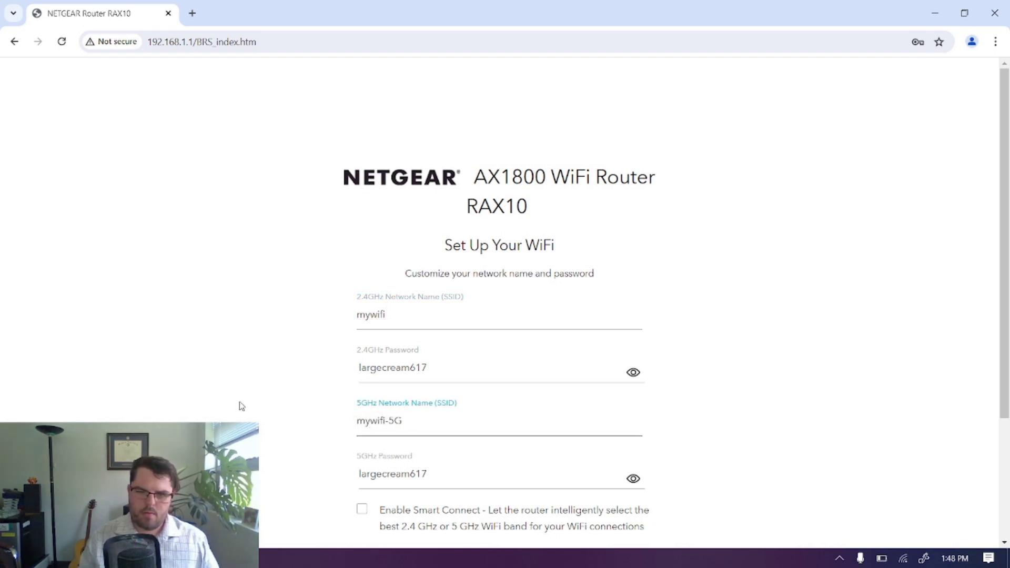
pyautogui.scroll(-3, 297, 409)
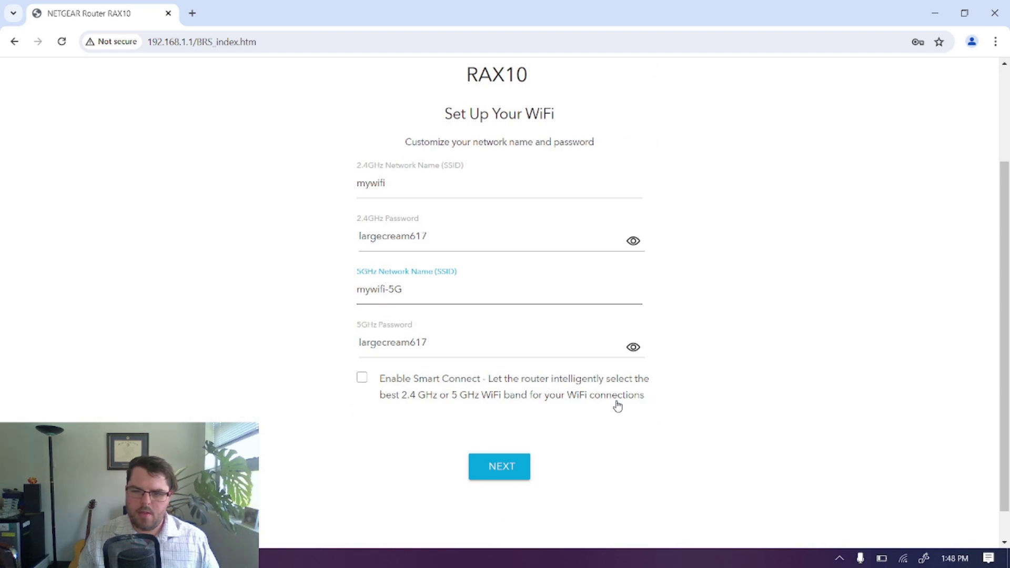
pyautogui.click(664, 400)
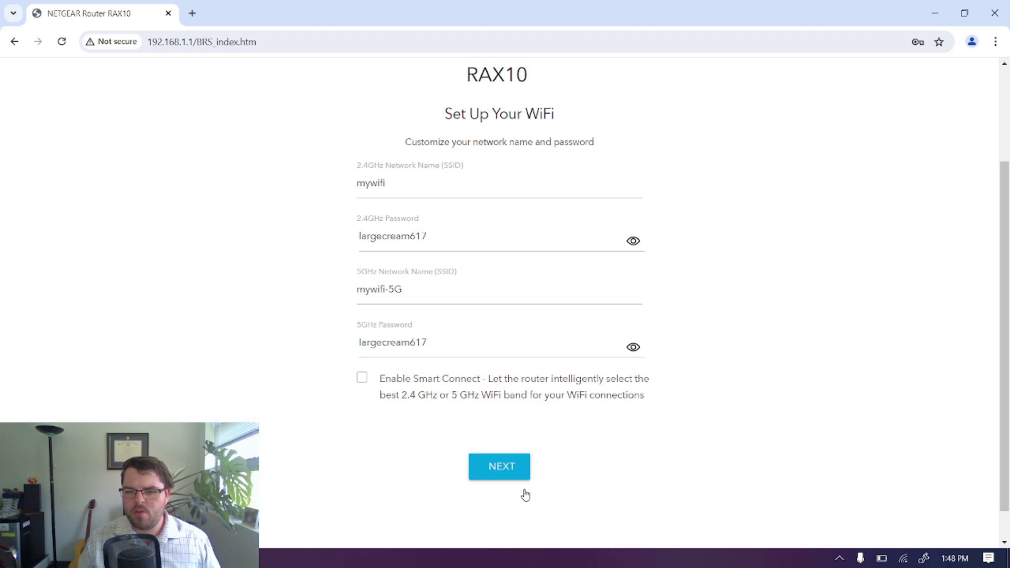
pyautogui.click(502, 469)
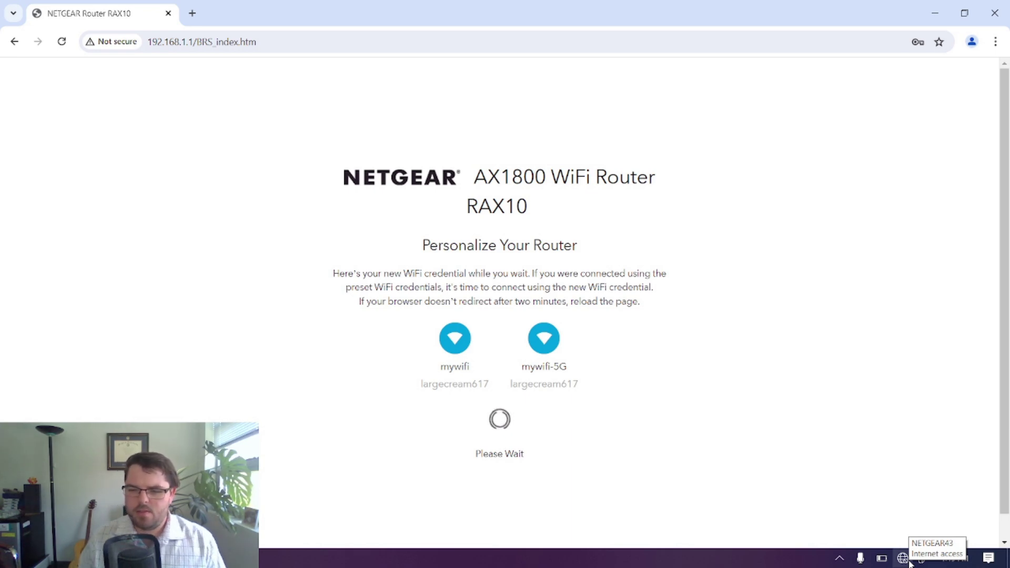
# Turn the laptop's Wi-Fi off and back on from the network flyout.
pyautogui.click(909, 563)
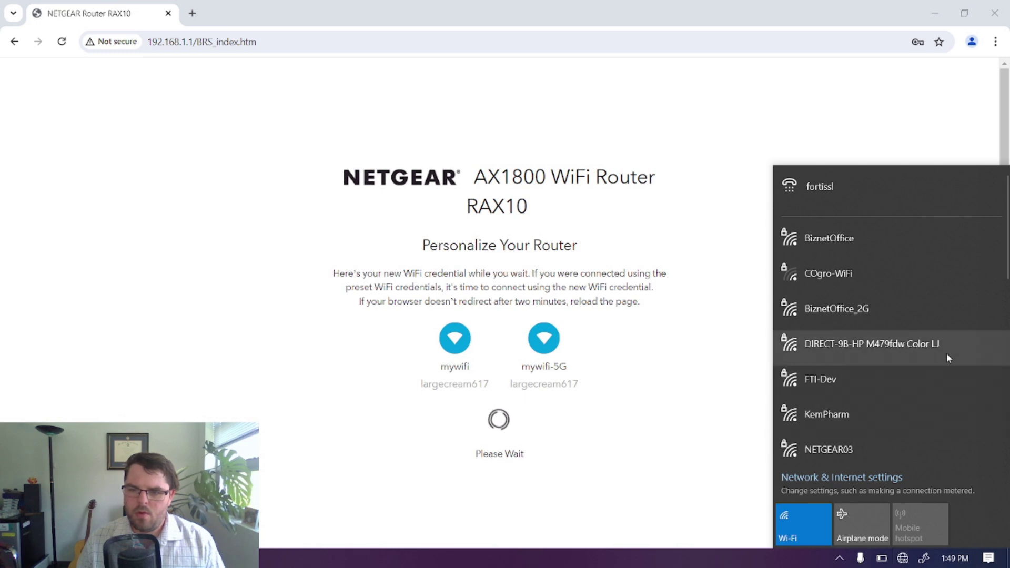
pyautogui.scroll(-3, 920, 284)
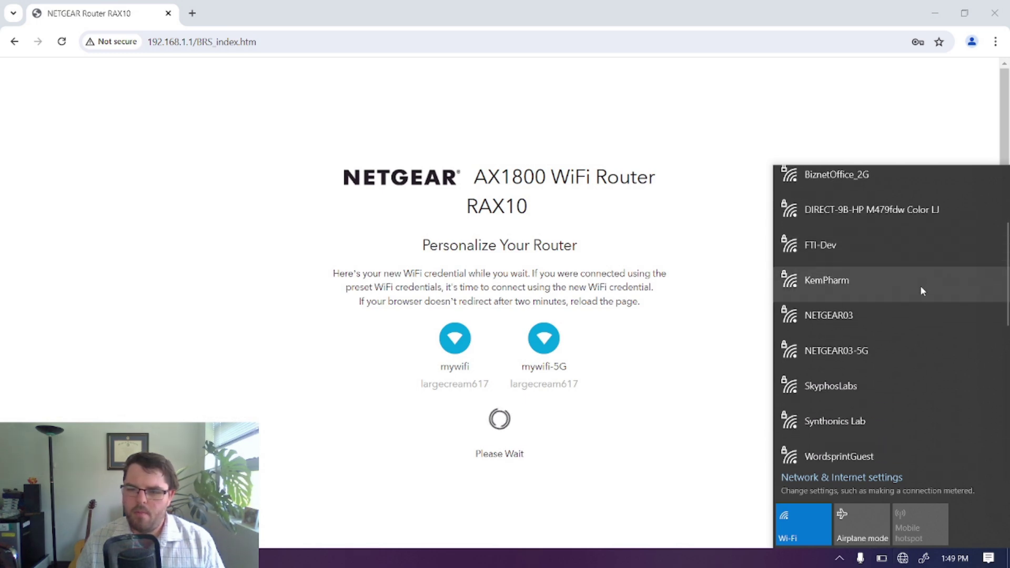
pyautogui.scroll(-7, 921, 399)
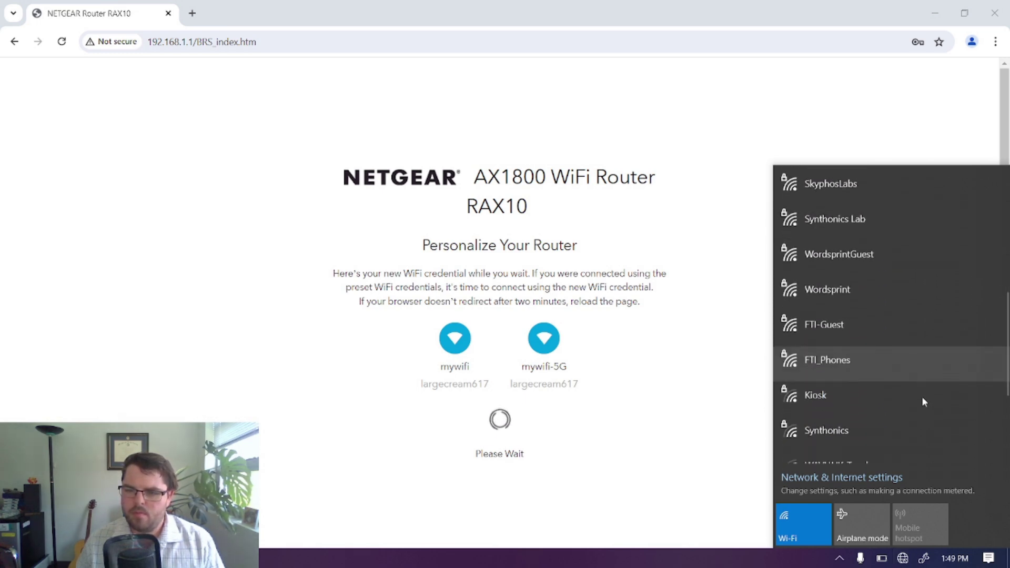
pyautogui.scroll(10, 922, 399)
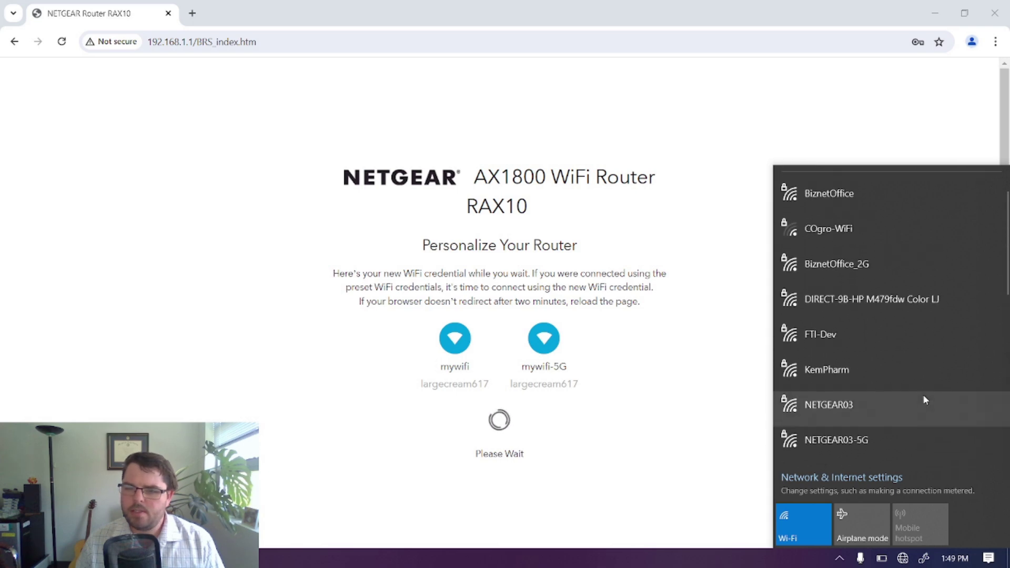
pyautogui.click(803, 524)
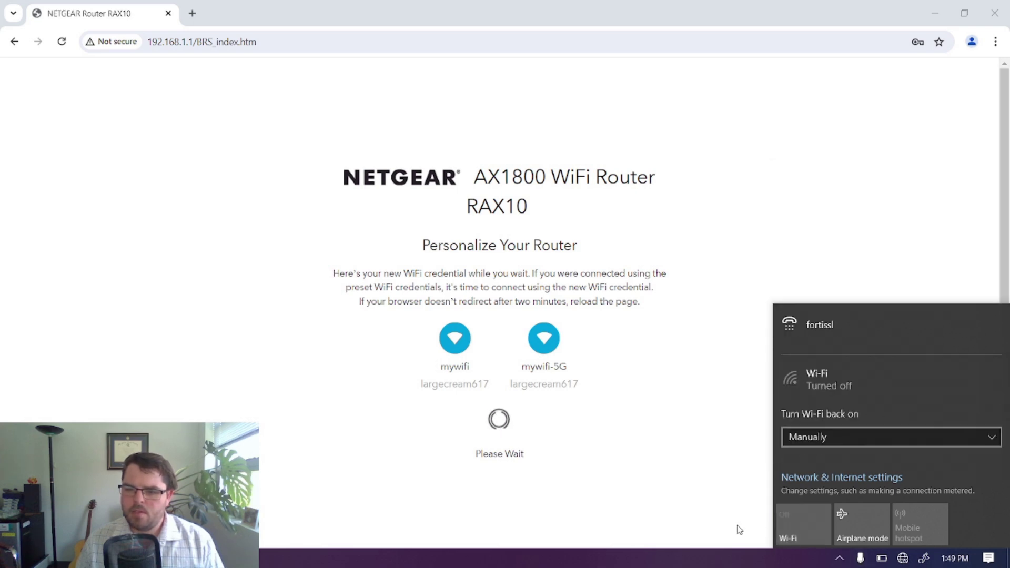
pyautogui.click(812, 532)
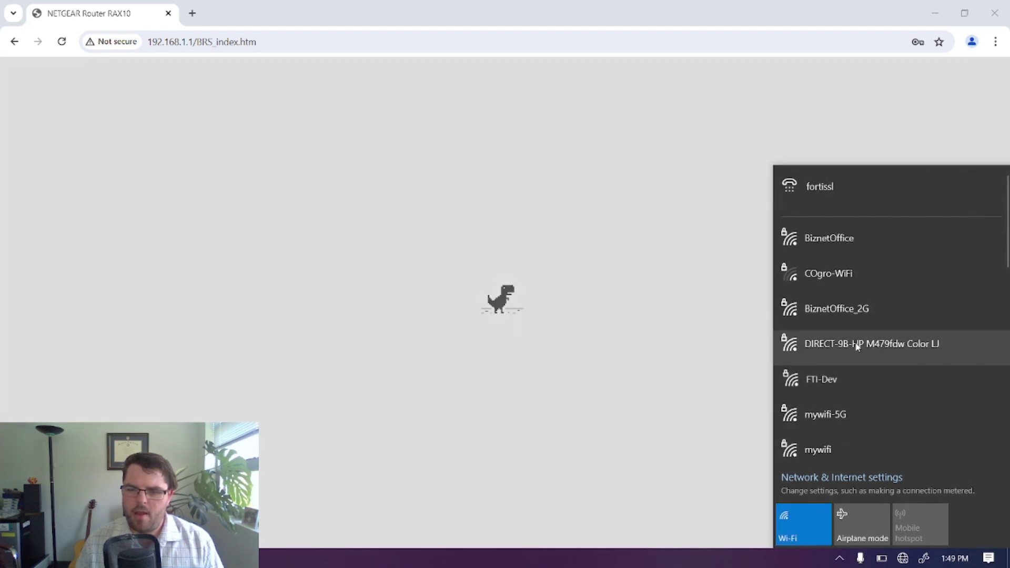
# Try joining the mywifi network, entering and checking its security key.
pyautogui.click(850, 443)
pyautogui.click(978, 448)
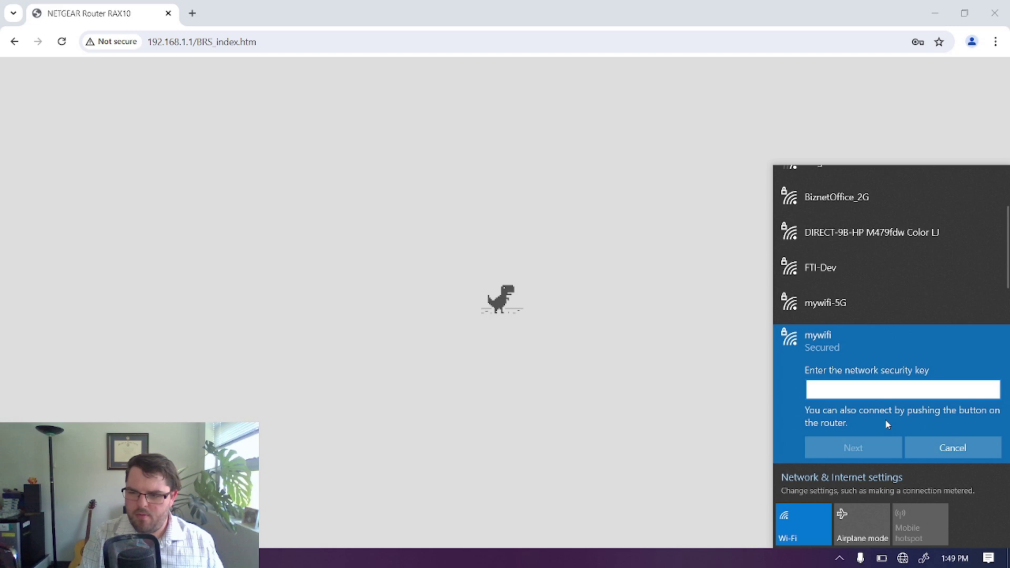
pyautogui.write('•••••••••')
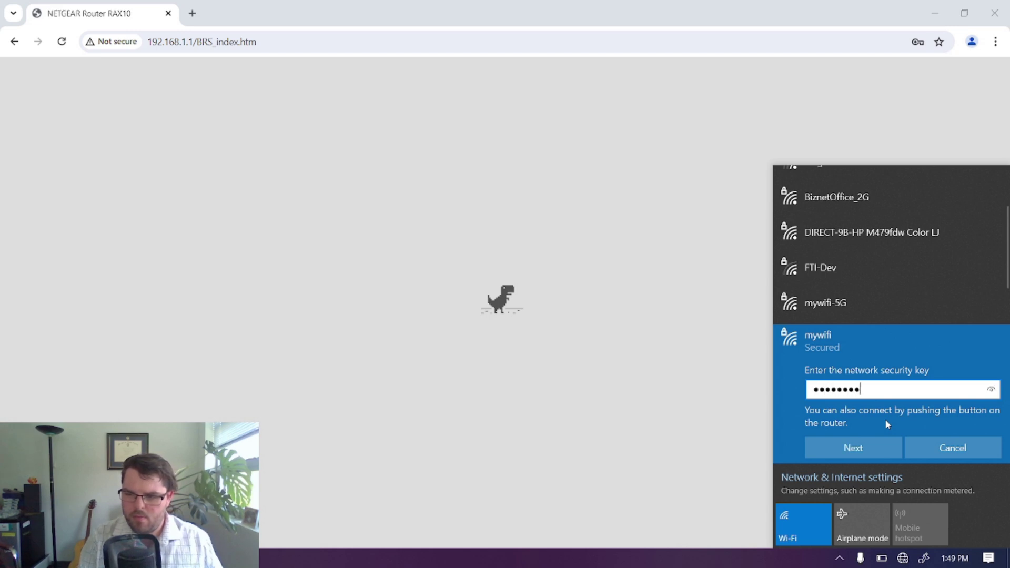
pyautogui.write('•••••')
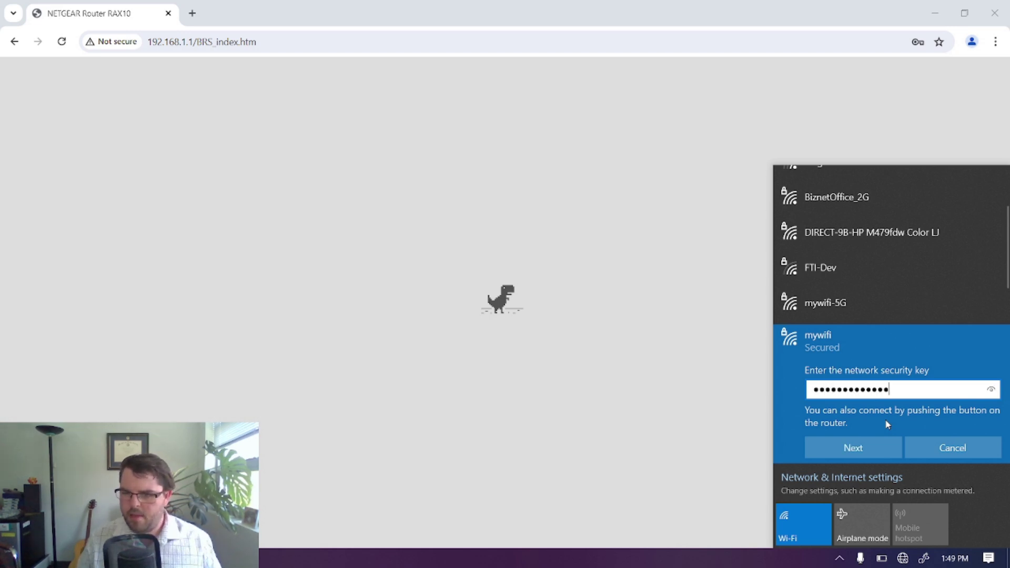
pyautogui.click(989, 391)
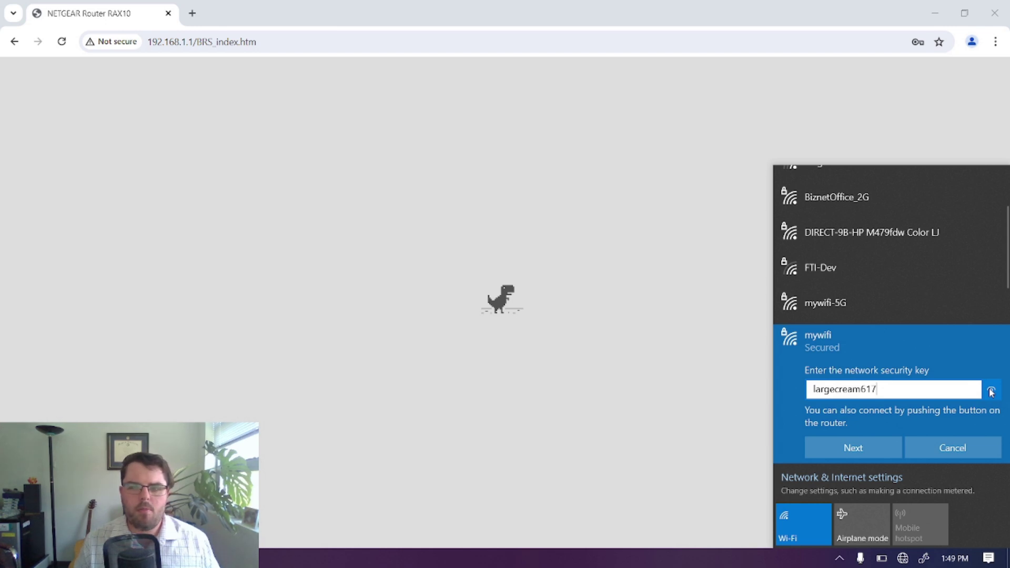
pyautogui.click(856, 452)
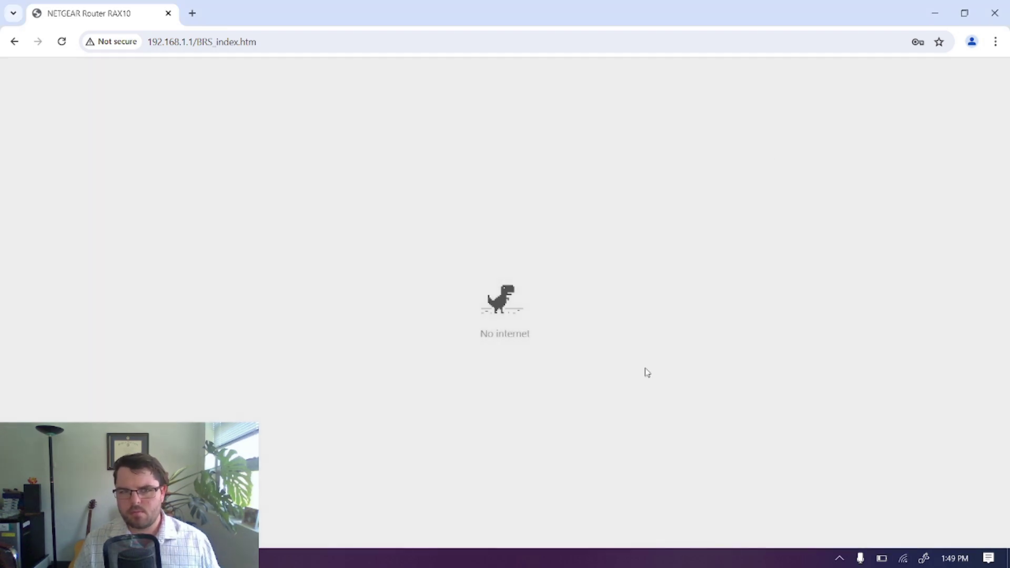
# Reload the router setup page and continue past Configuration Complete and the firmware check.
pyautogui.click(646, 371)
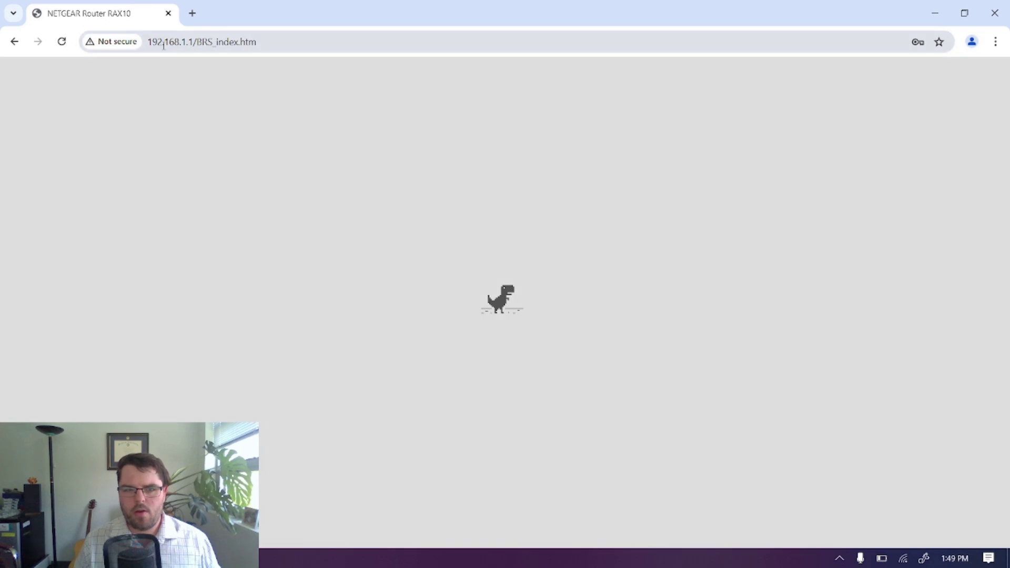
pyautogui.click(60, 43)
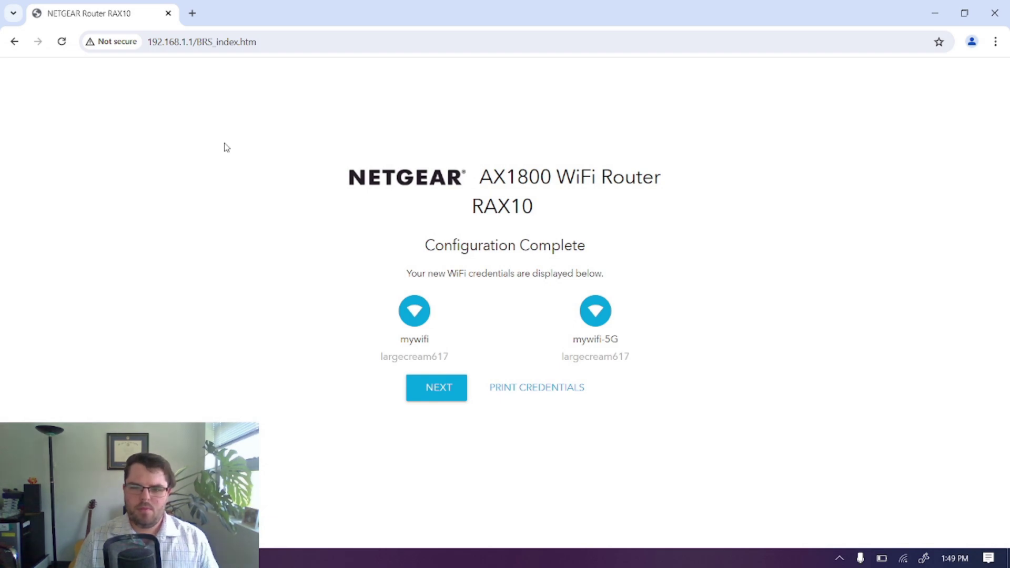
pyautogui.click(451, 389)
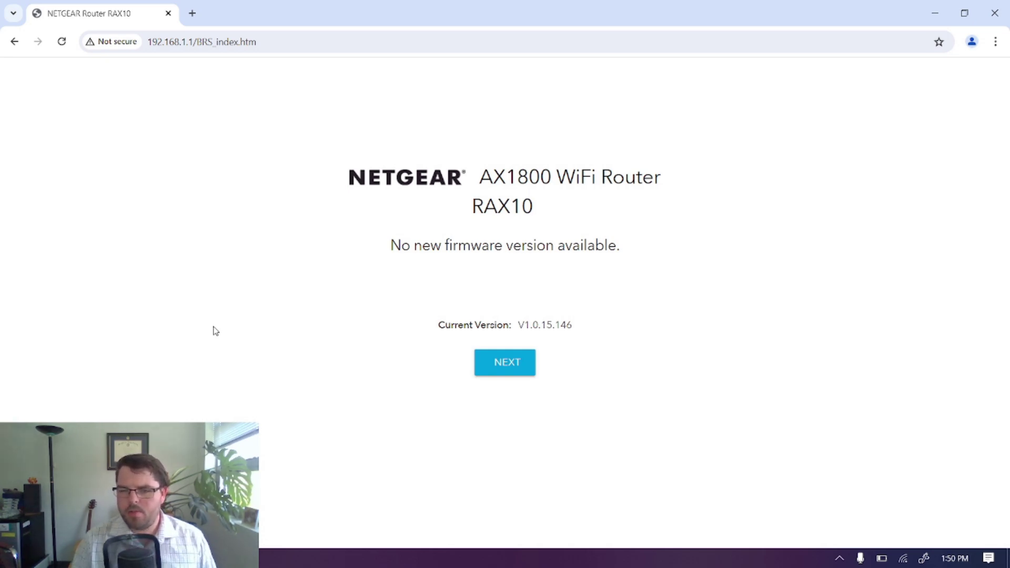
pyautogui.click(518, 359)
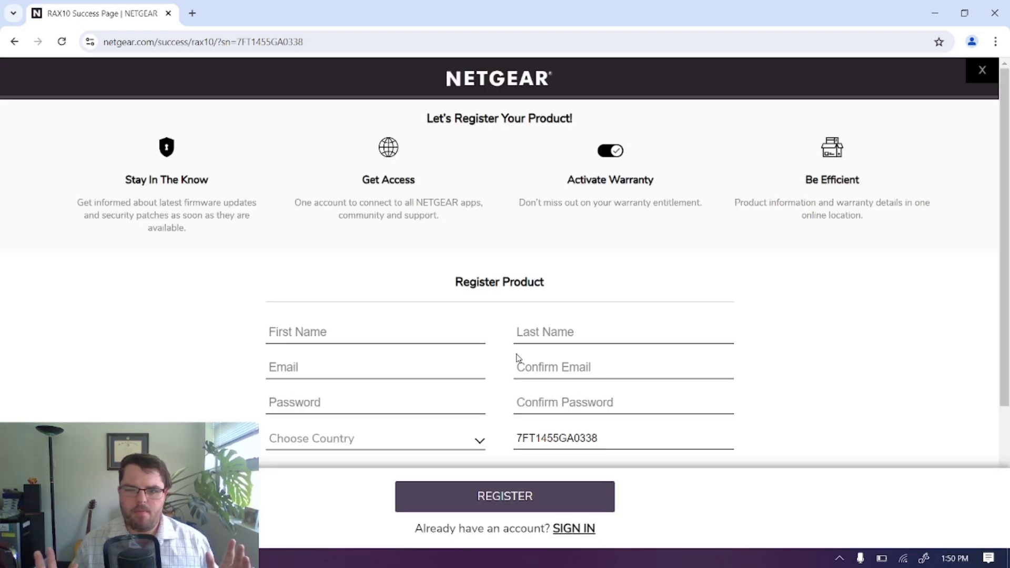
# Load amazon.com in a new Chrome tab.
pyautogui.click(192, 14)
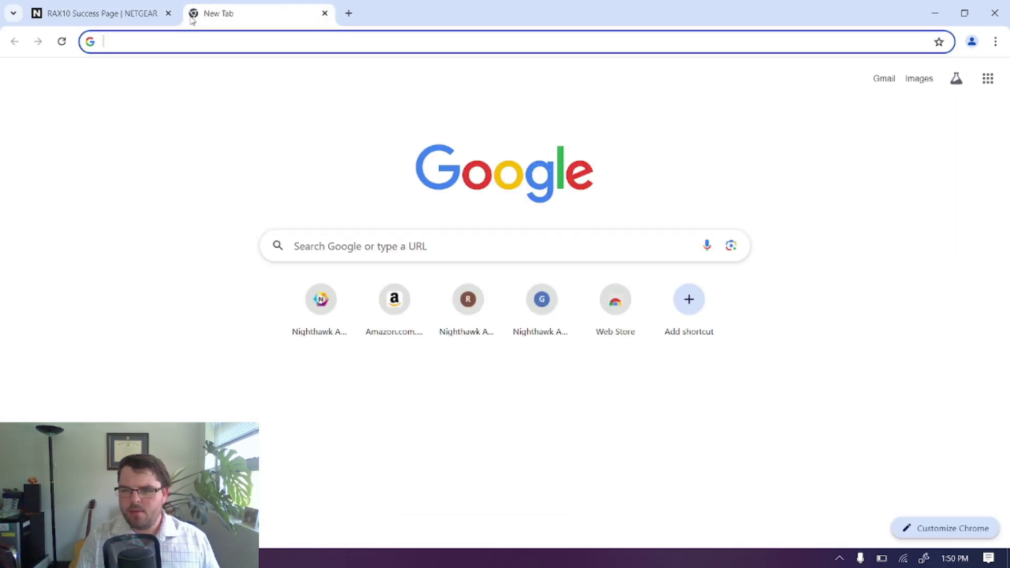
pyautogui.write('amazon.com')
pyautogui.press('Return')
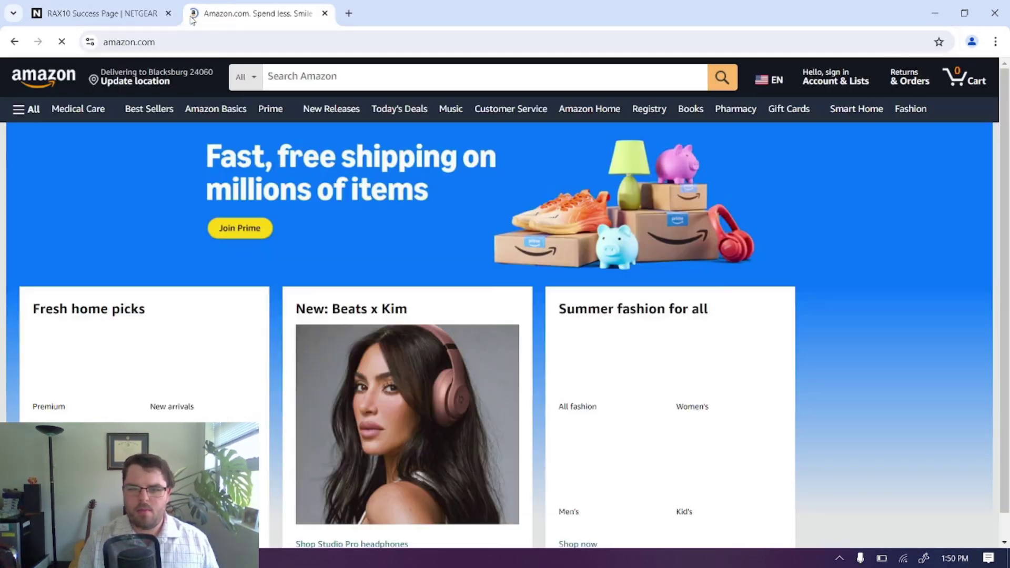